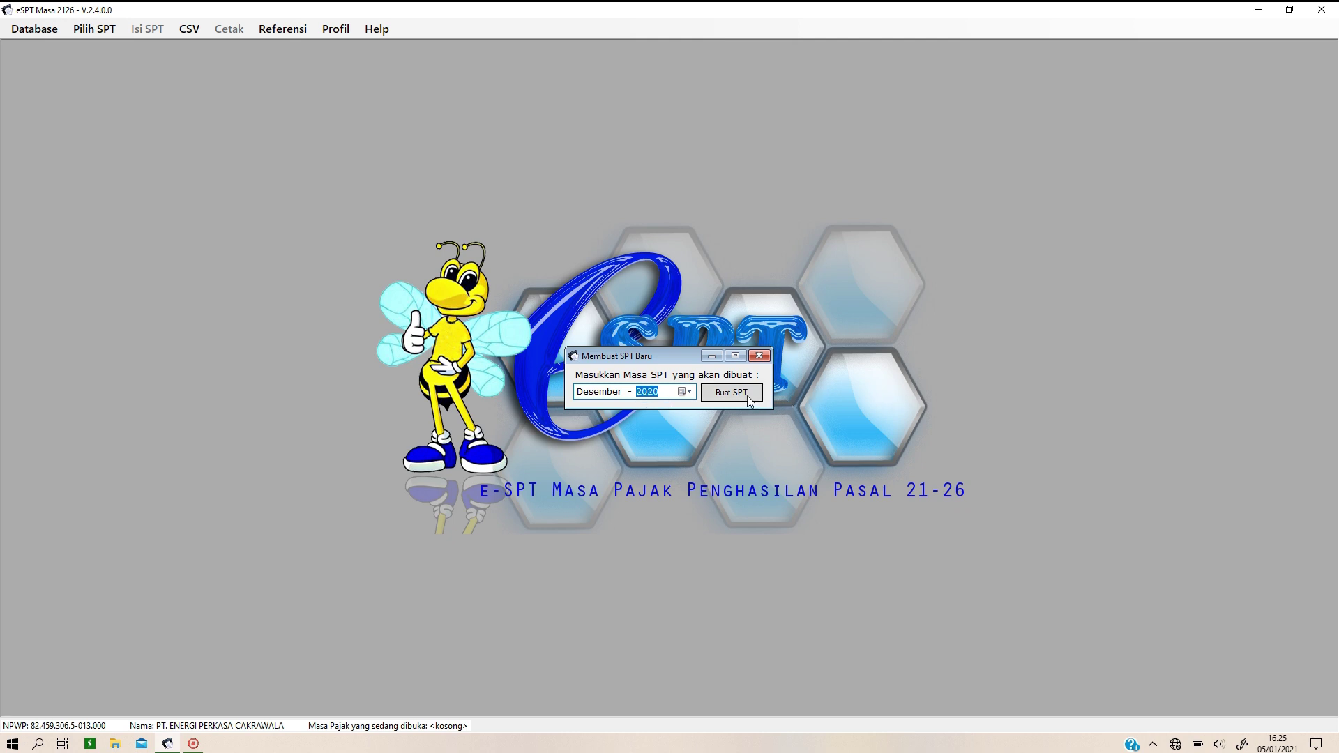
Step: Dismiss the new SPT dialog and open the existing December 2020 SPT, correction 0, from the list of created SPTs
left_click(763, 356)
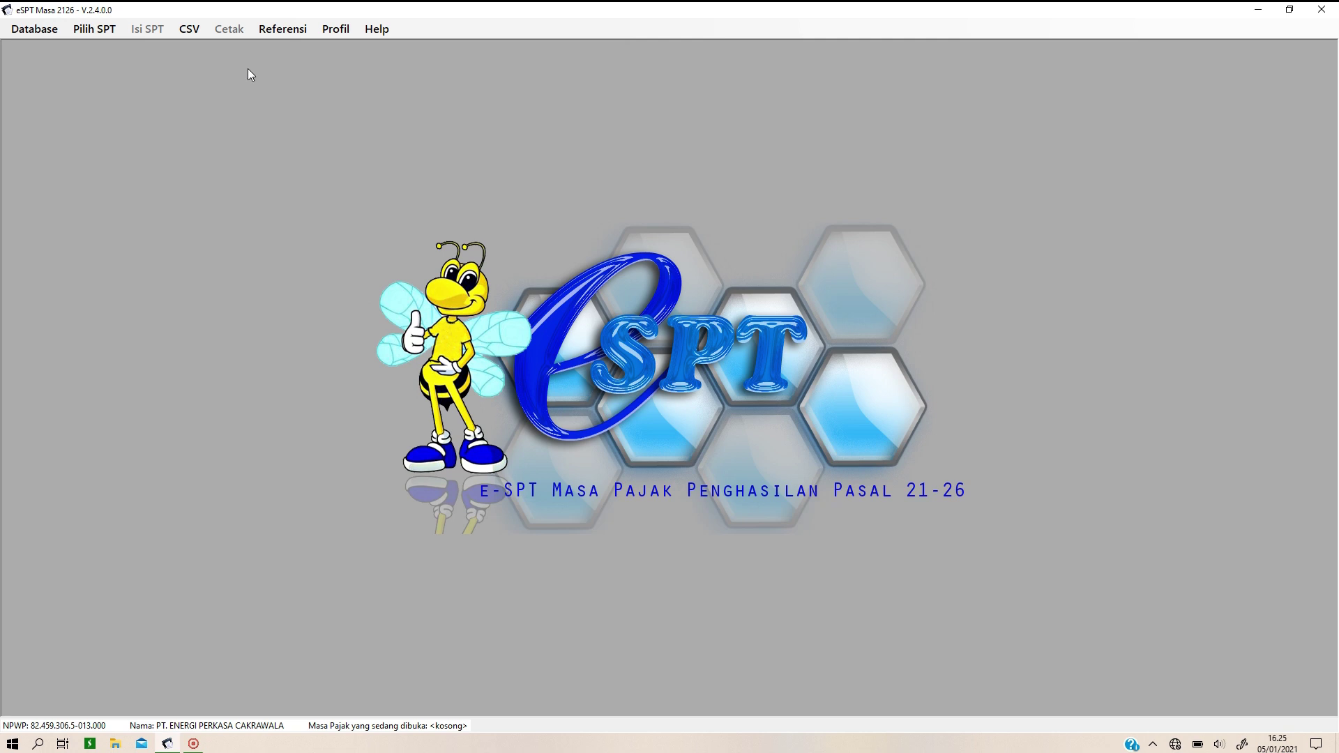
left_click(95, 30)
left_click(116, 64)
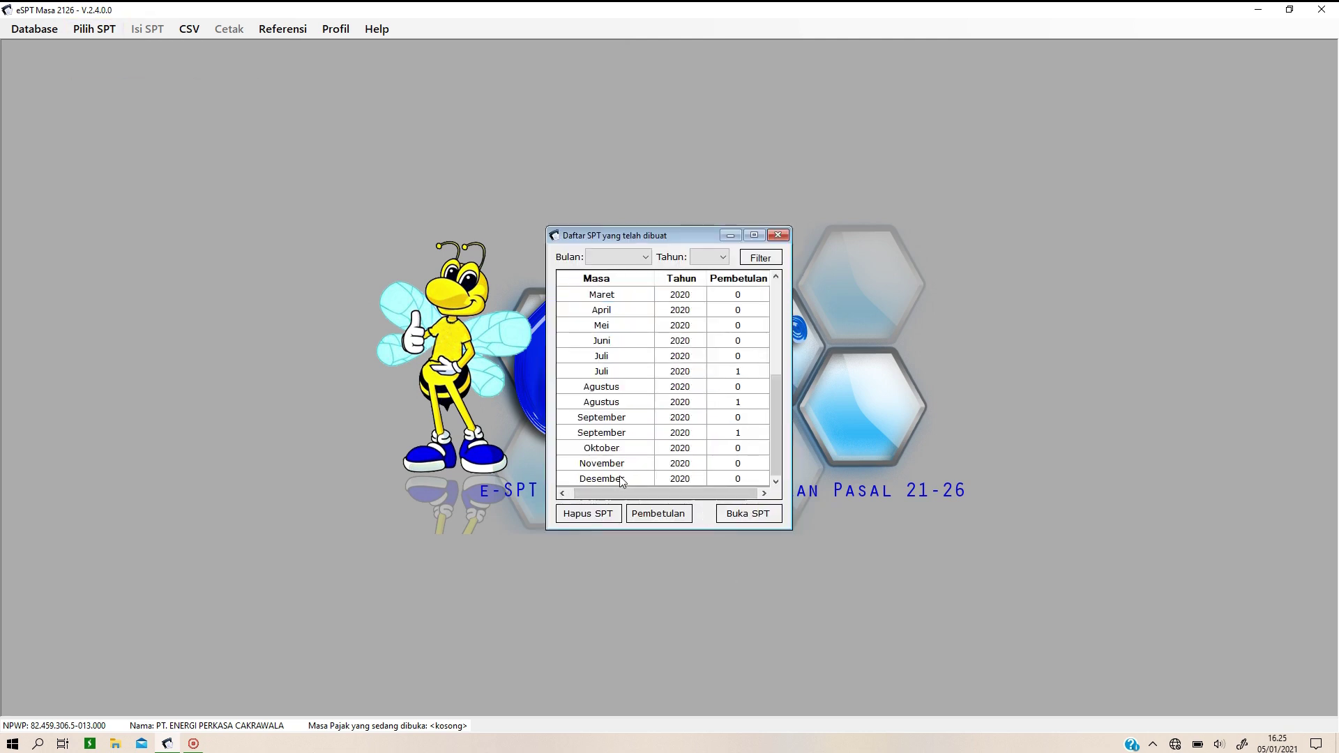
left_click(613, 478)
left_click(745, 516)
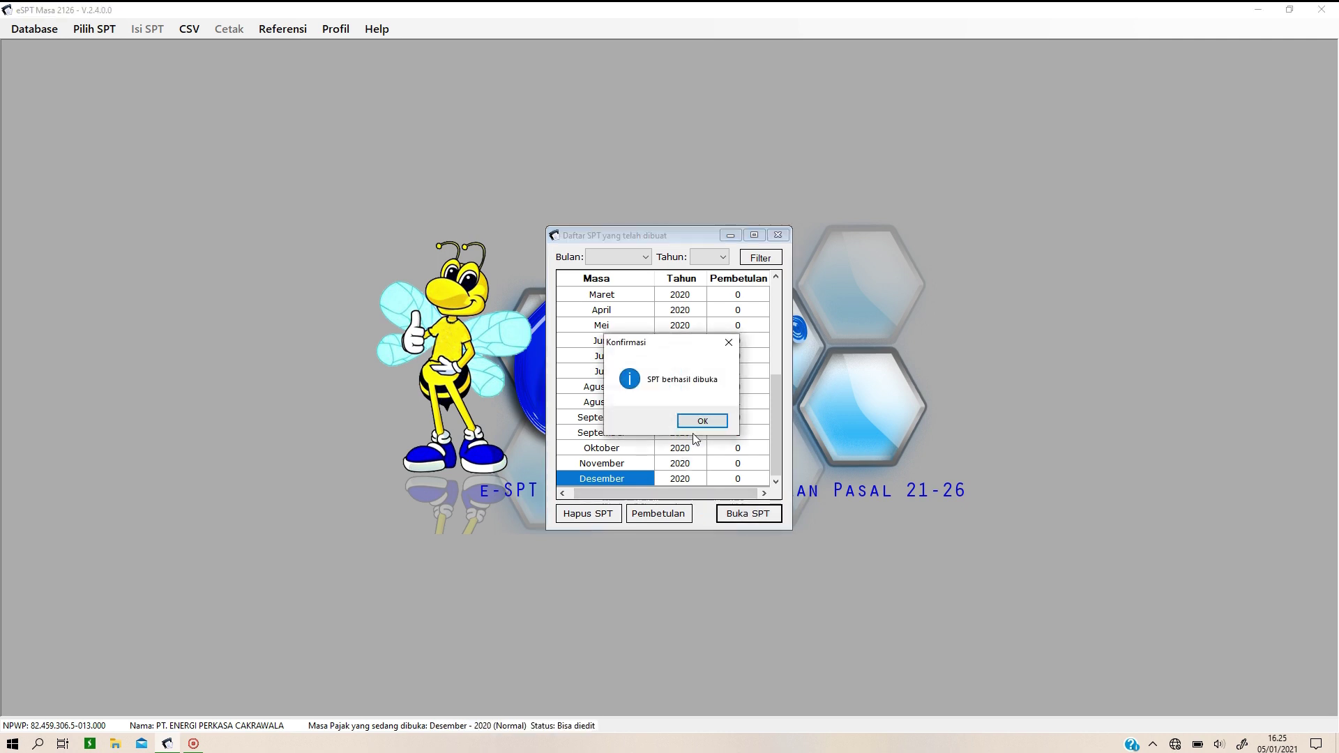
left_click(702, 422)
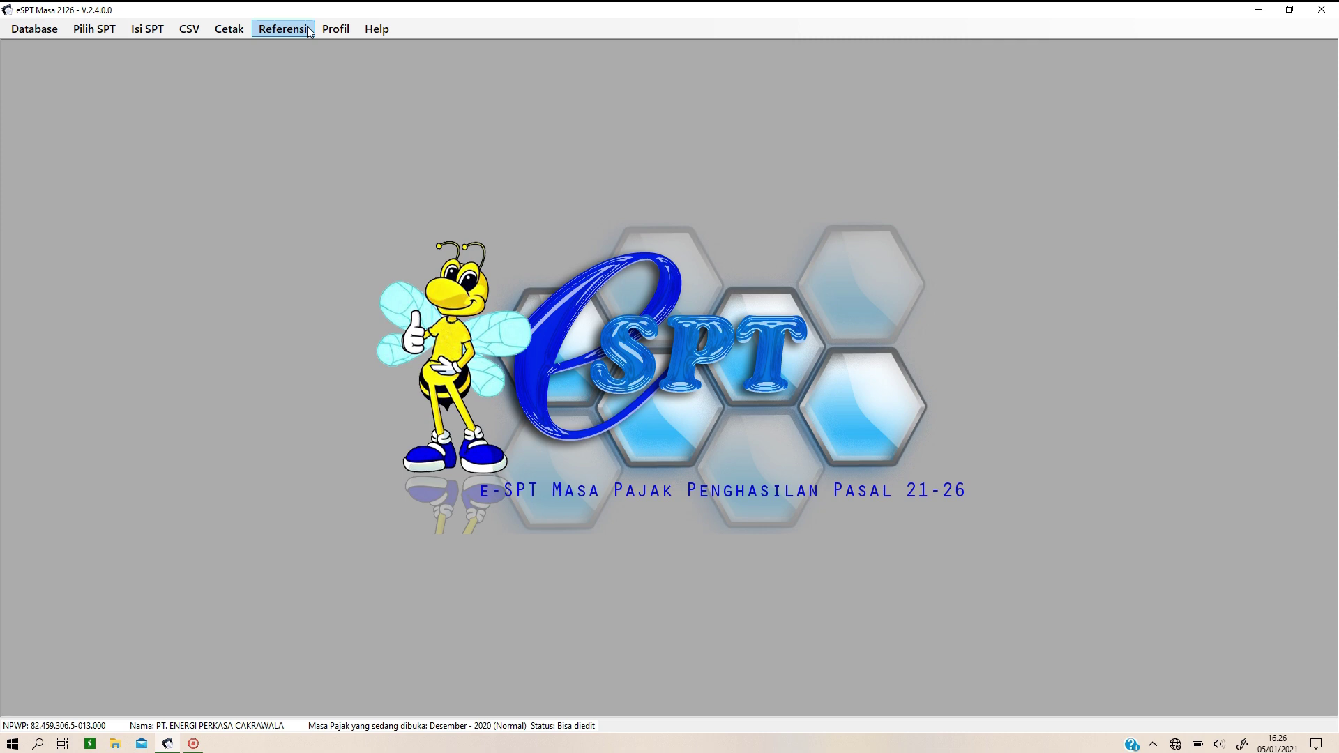
Step: Review the one-year tax withholding list (1721-I, Satu Tahun Pajak) and close it
left_click(142, 34)
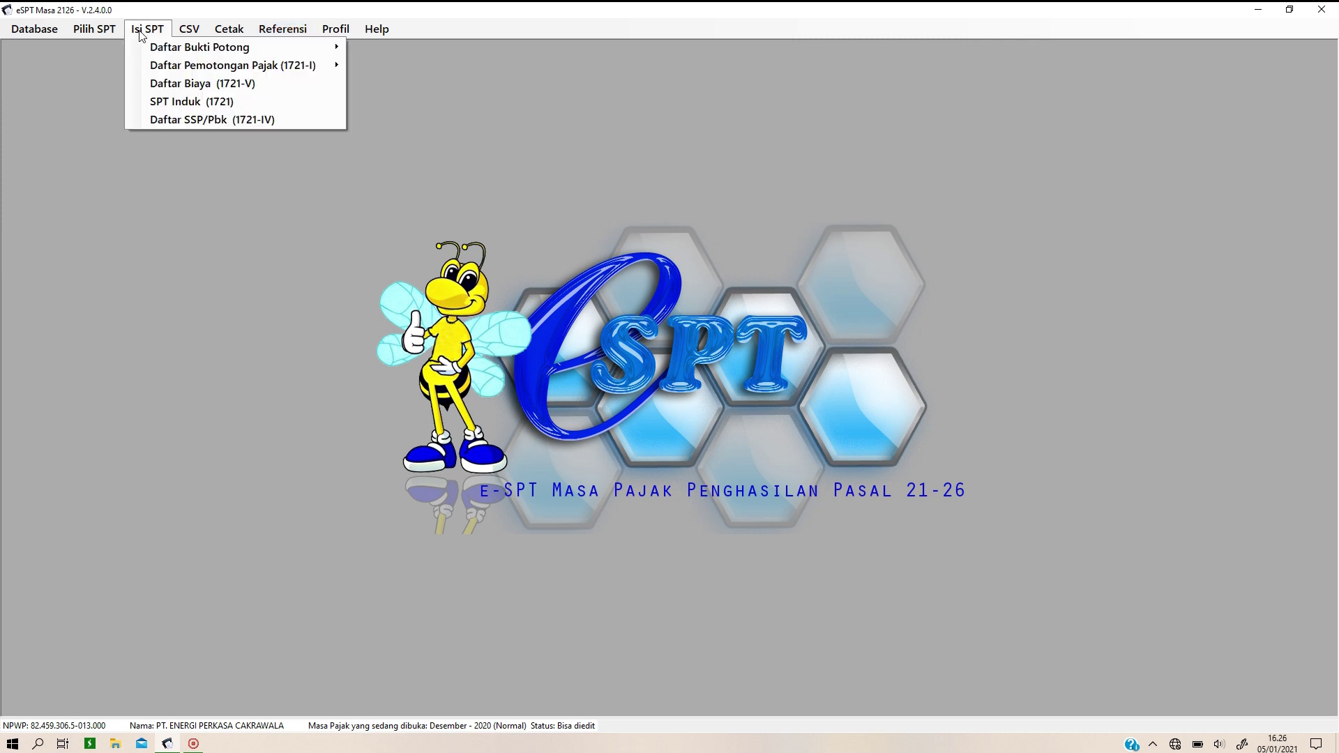
mouse_move(168, 67)
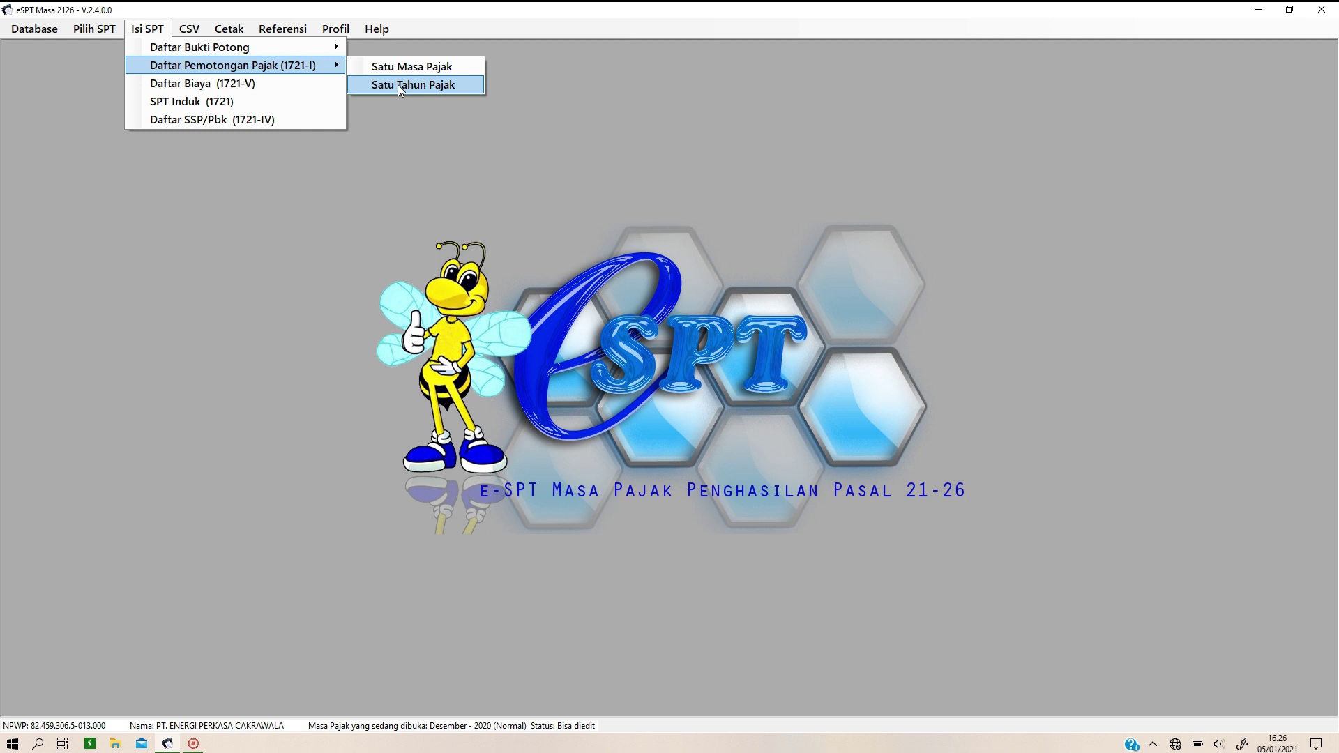
left_click(398, 85)
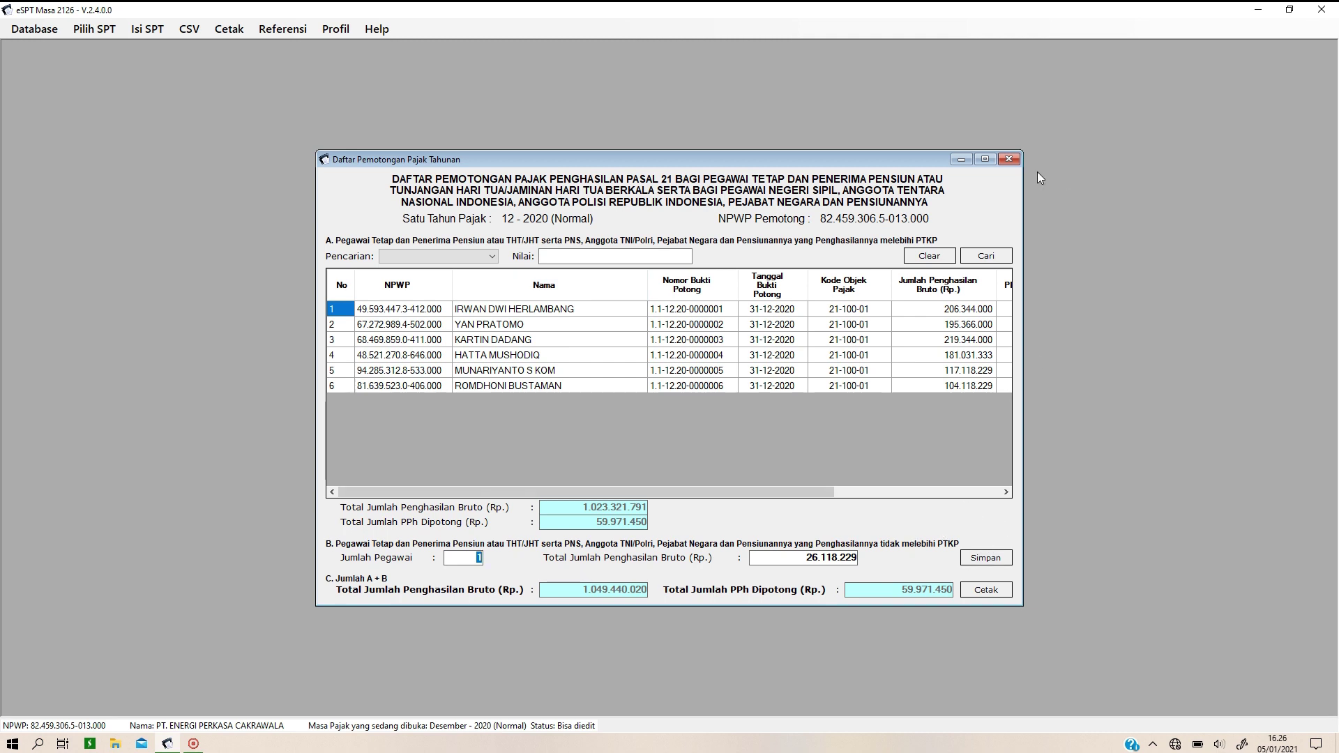
left_click(1009, 159)
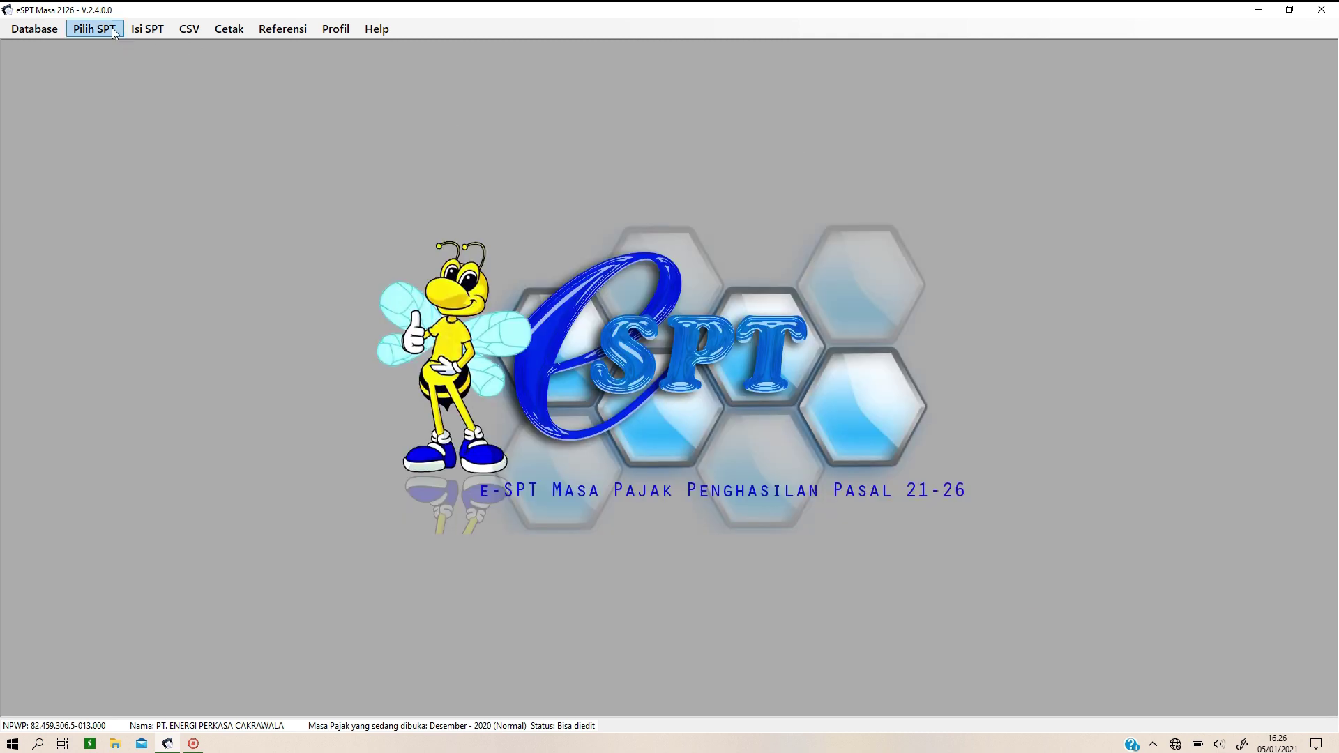
Step: Show the A1 withholding slip list (Daftar Bukti Potong A1) and start a new slip
left_click(157, 31)
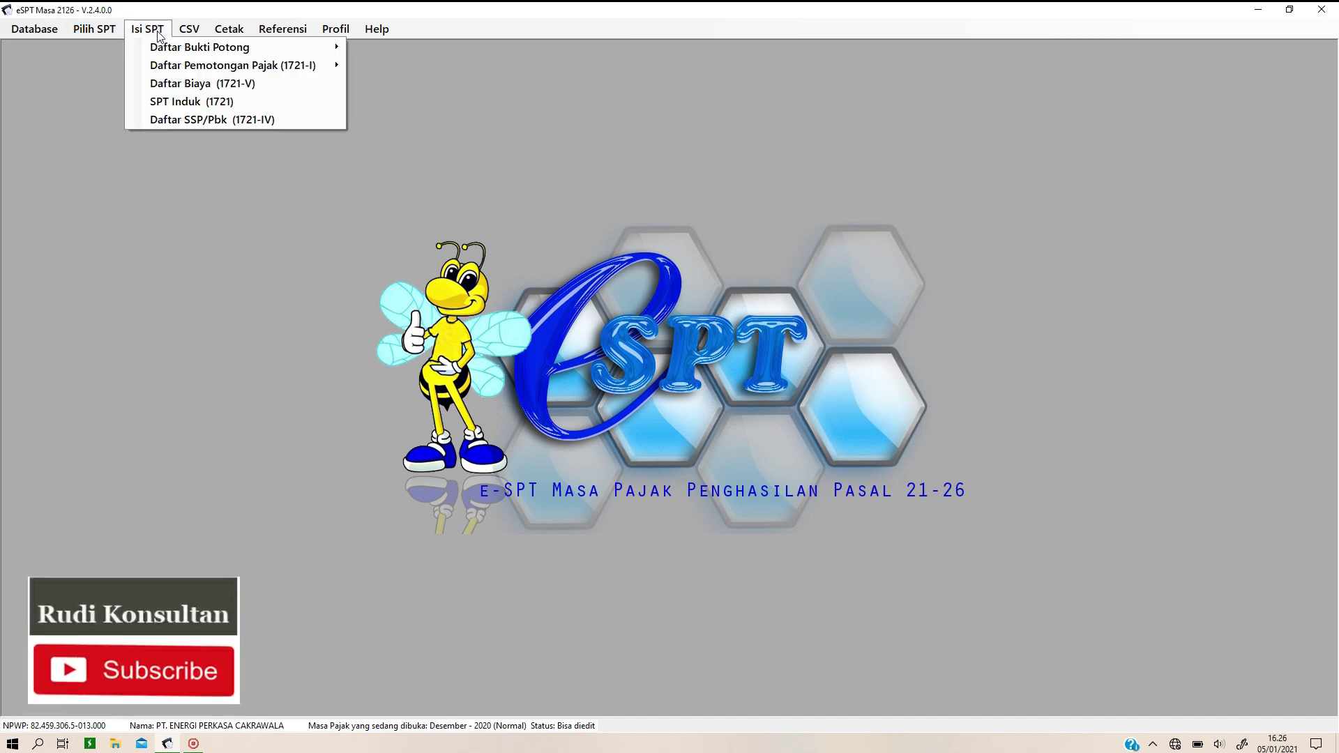
mouse_move(173, 50)
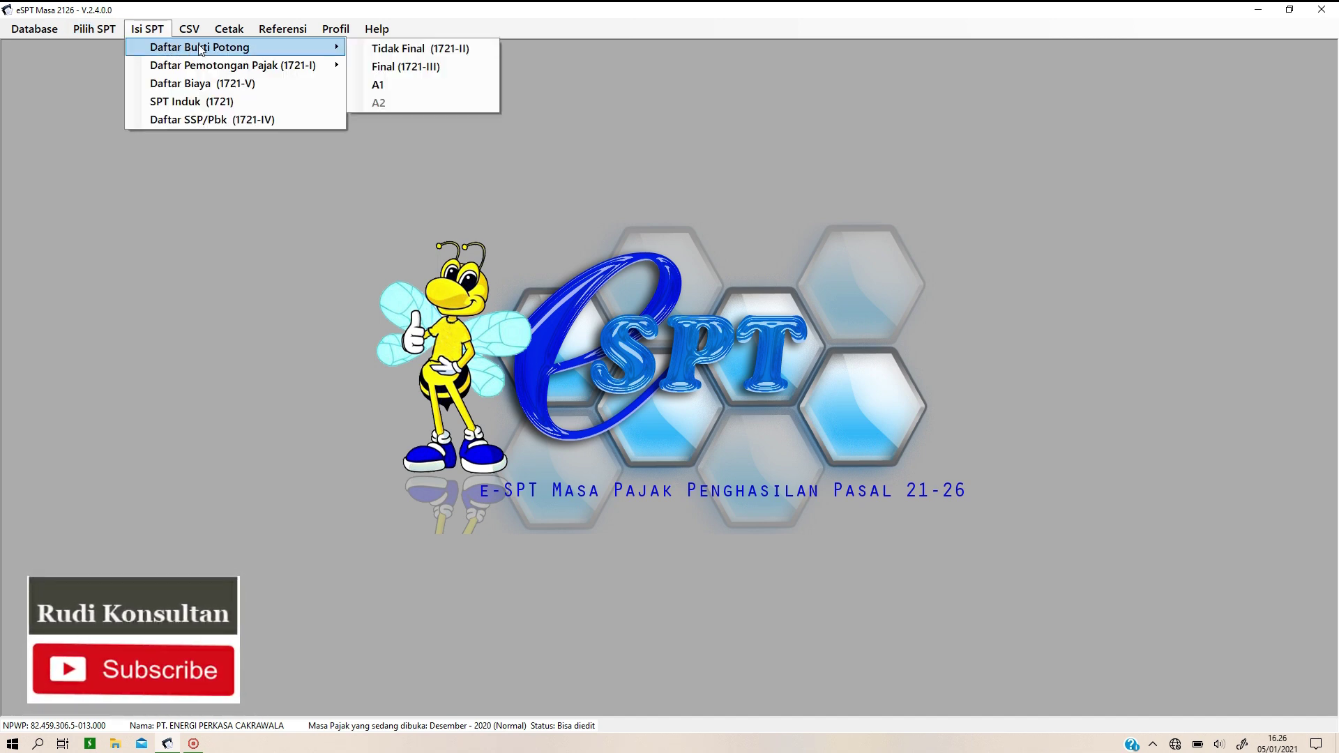
left_click(376, 85)
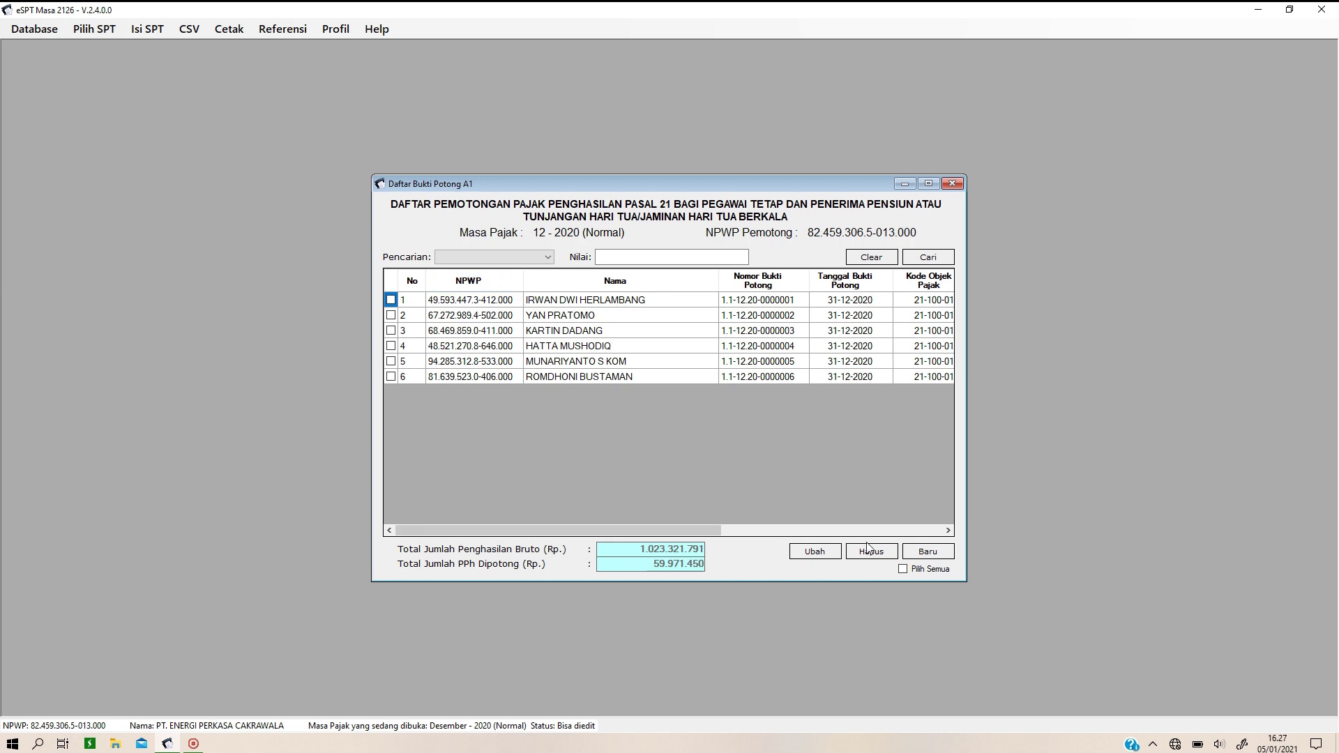
left_click(929, 556)
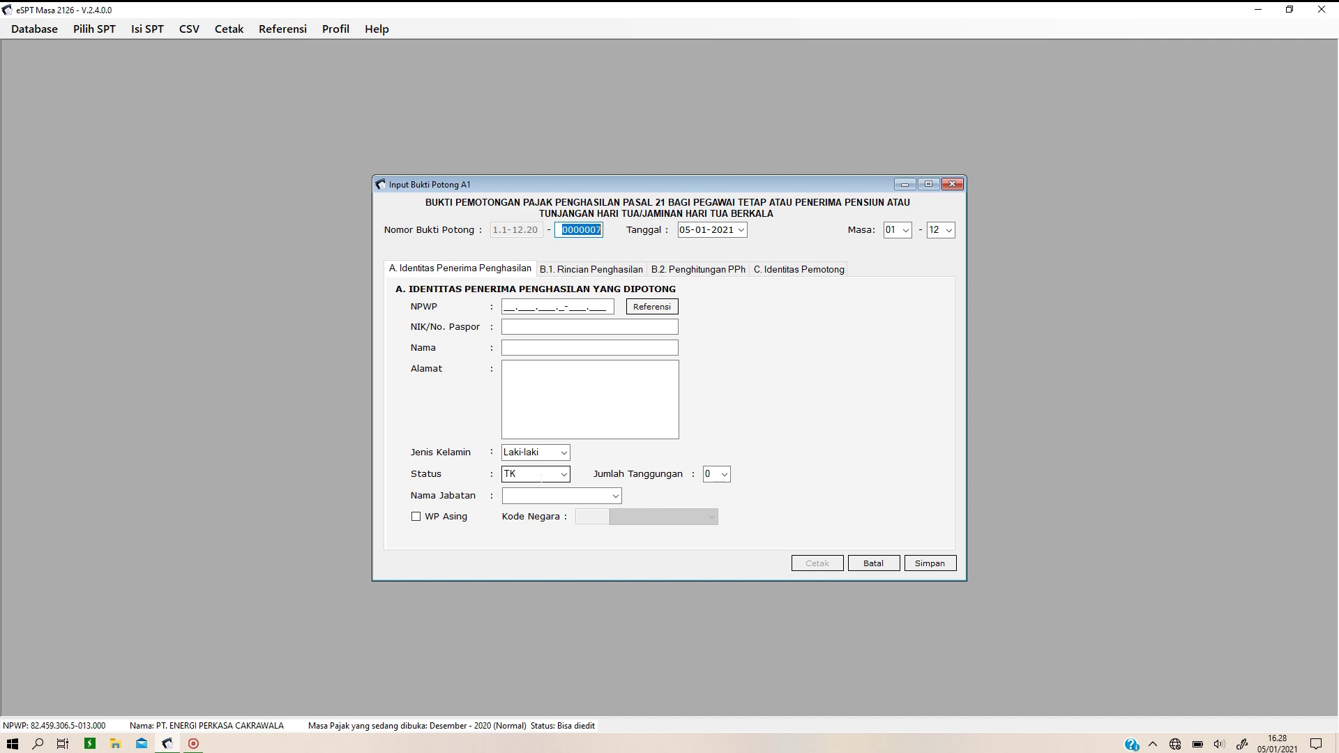
Step: Examine the available choices for the recipient's Status and Jumlah Tanggungan without changing them
left_click(537, 473)
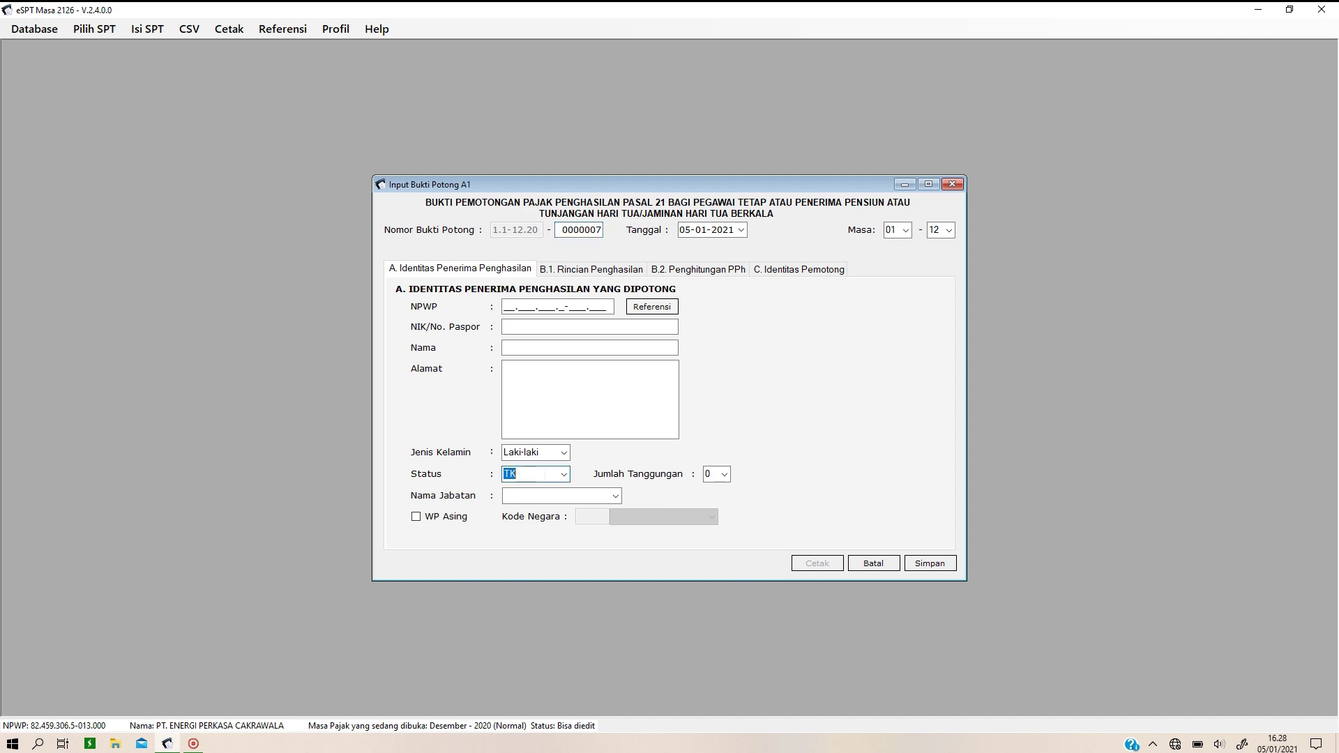
left_click(564, 474)
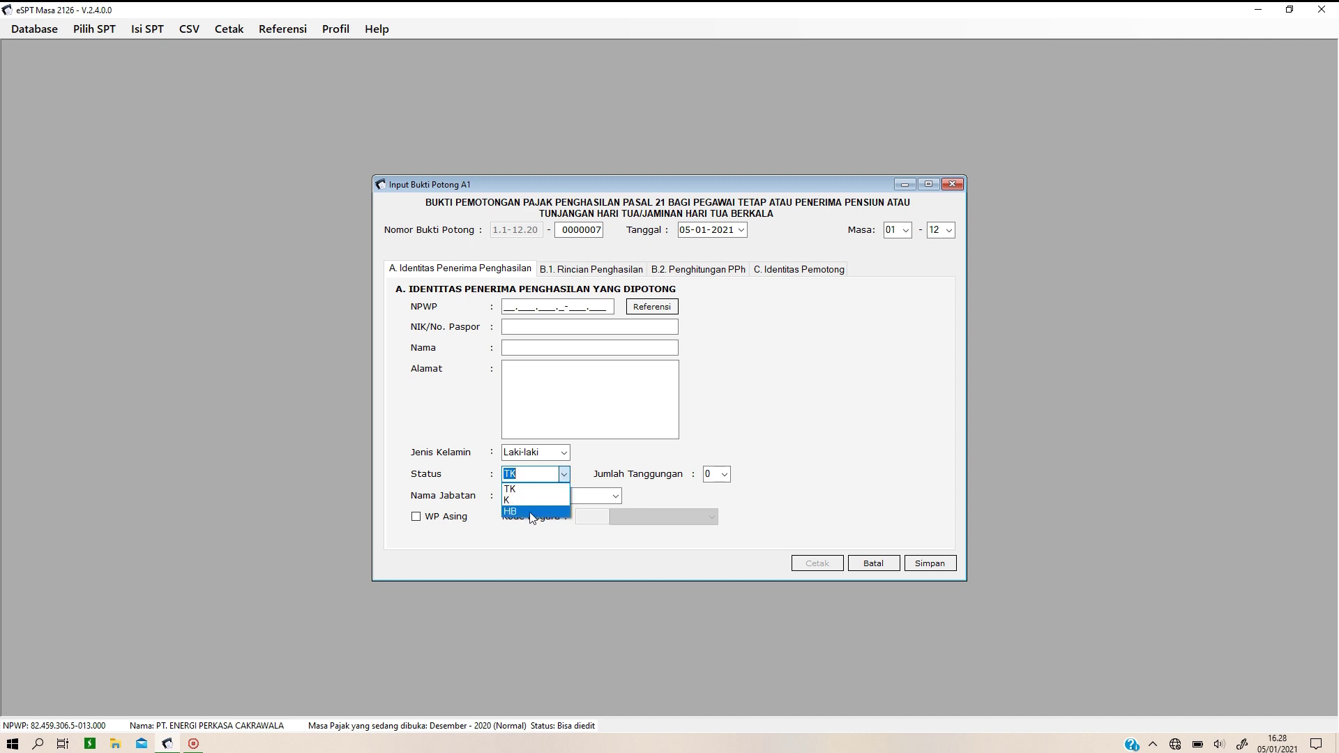
left_click(694, 491)
left_click(722, 479)
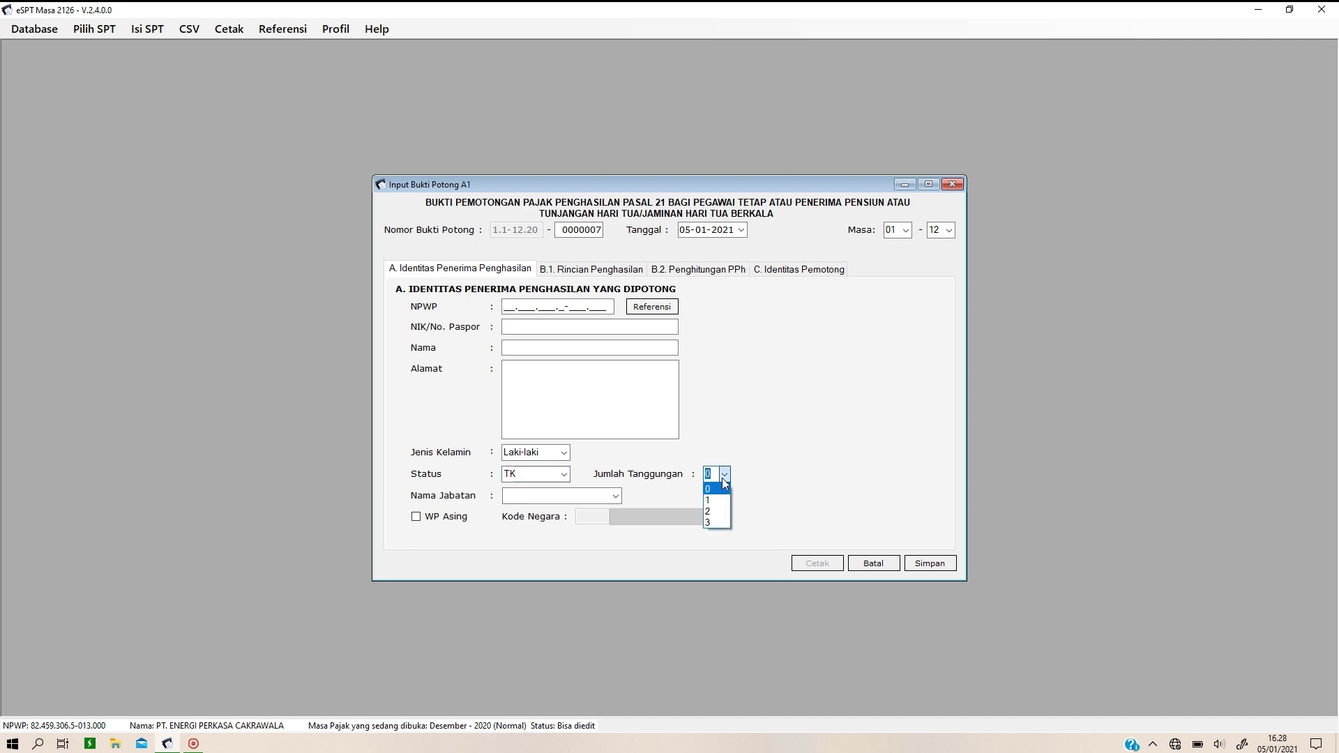
left_click(794, 453)
left_click(612, 497)
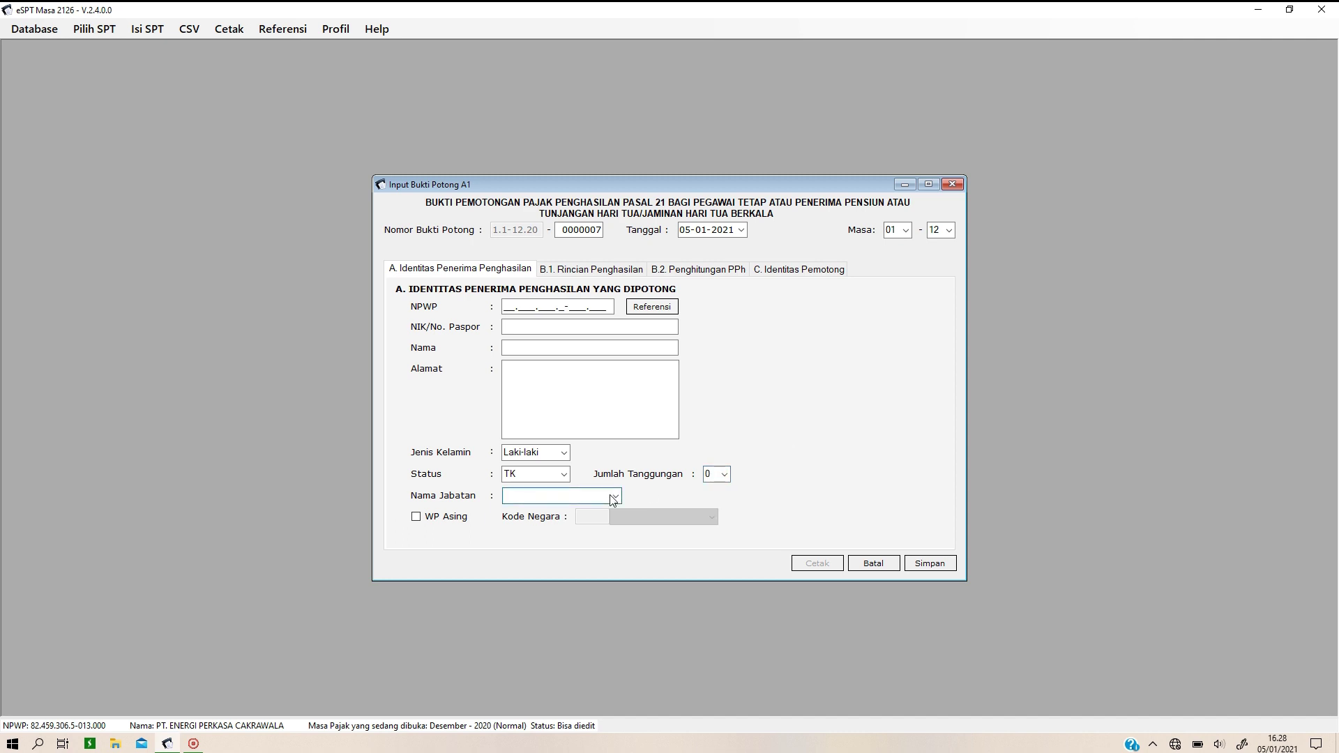
type("karya")
key("BackSpace")
key("BackSpace")
key("BackSpace")
key("BackSpace")
key("BackSpace")
Step: Set the slip's starting Masa month to 04 with the partial-year employee status "Pegawai baru mulai bekerja"
left_click(905, 230)
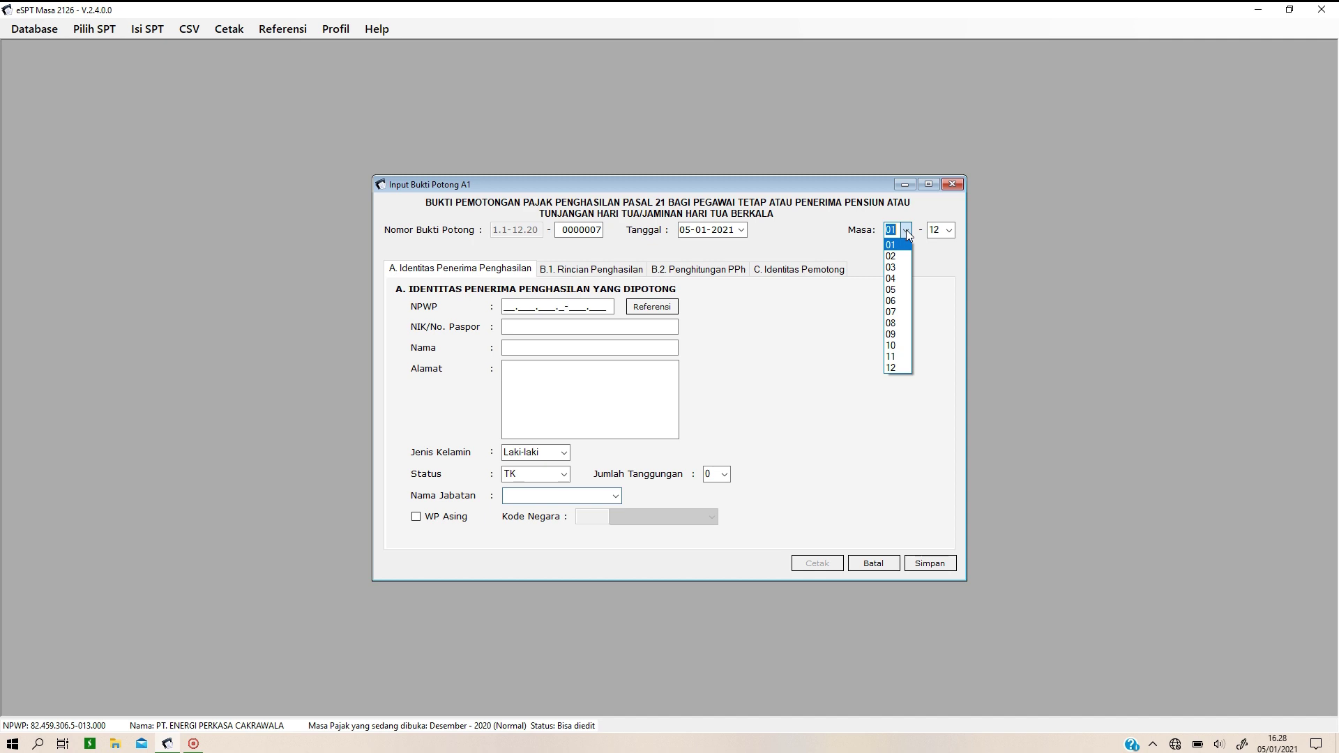
left_click(892, 280)
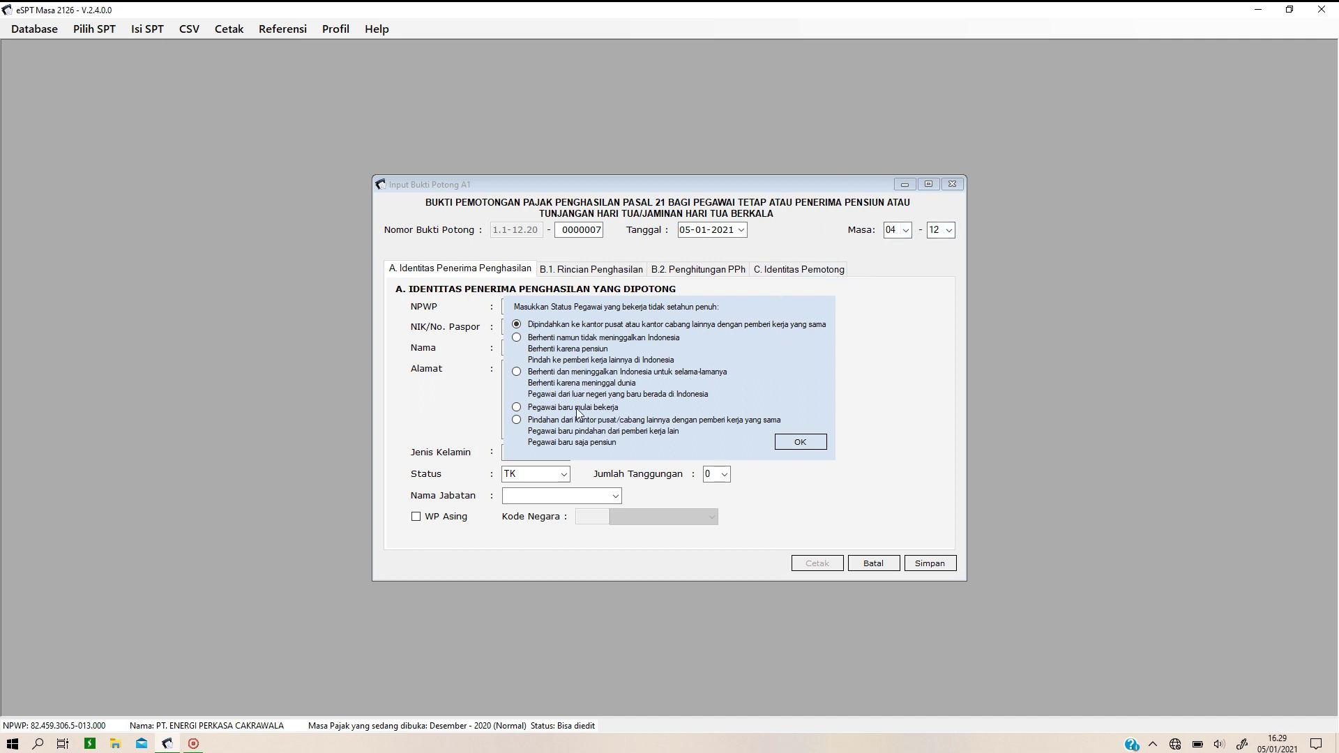
left_click(517, 408)
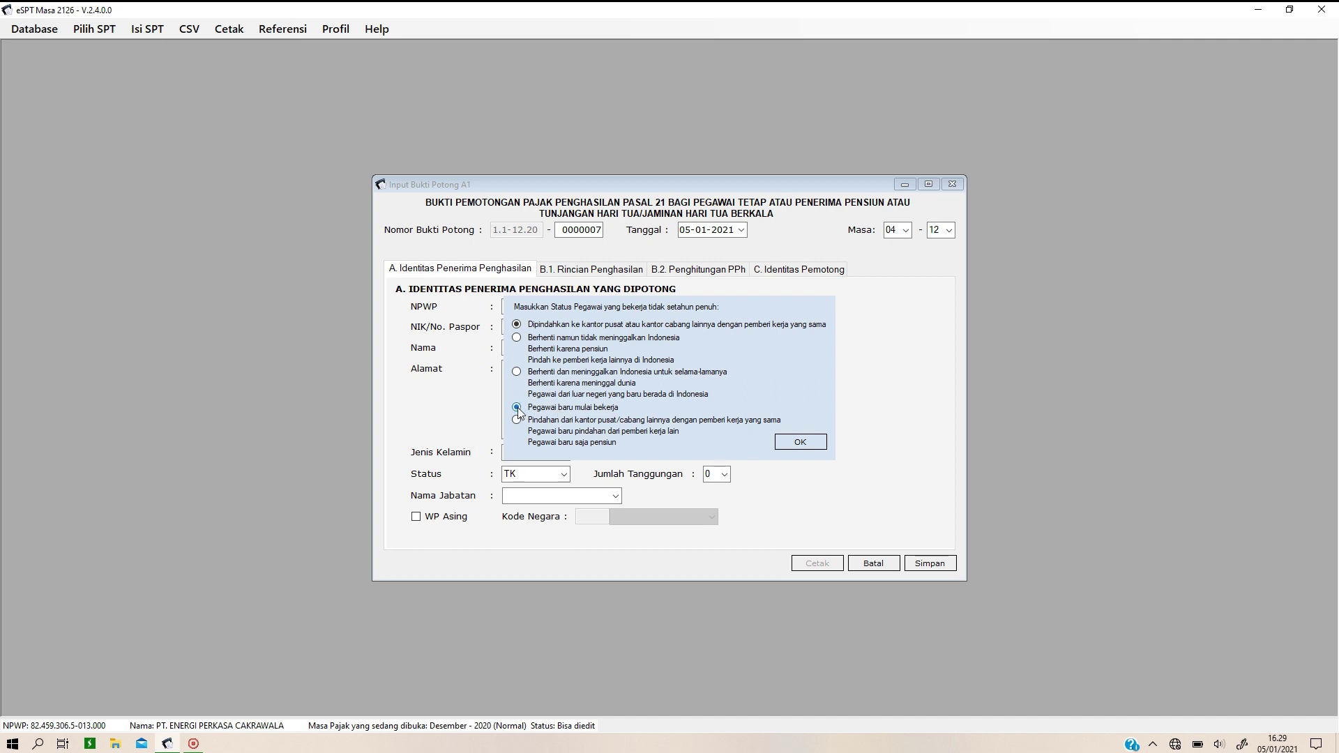
left_click(801, 441)
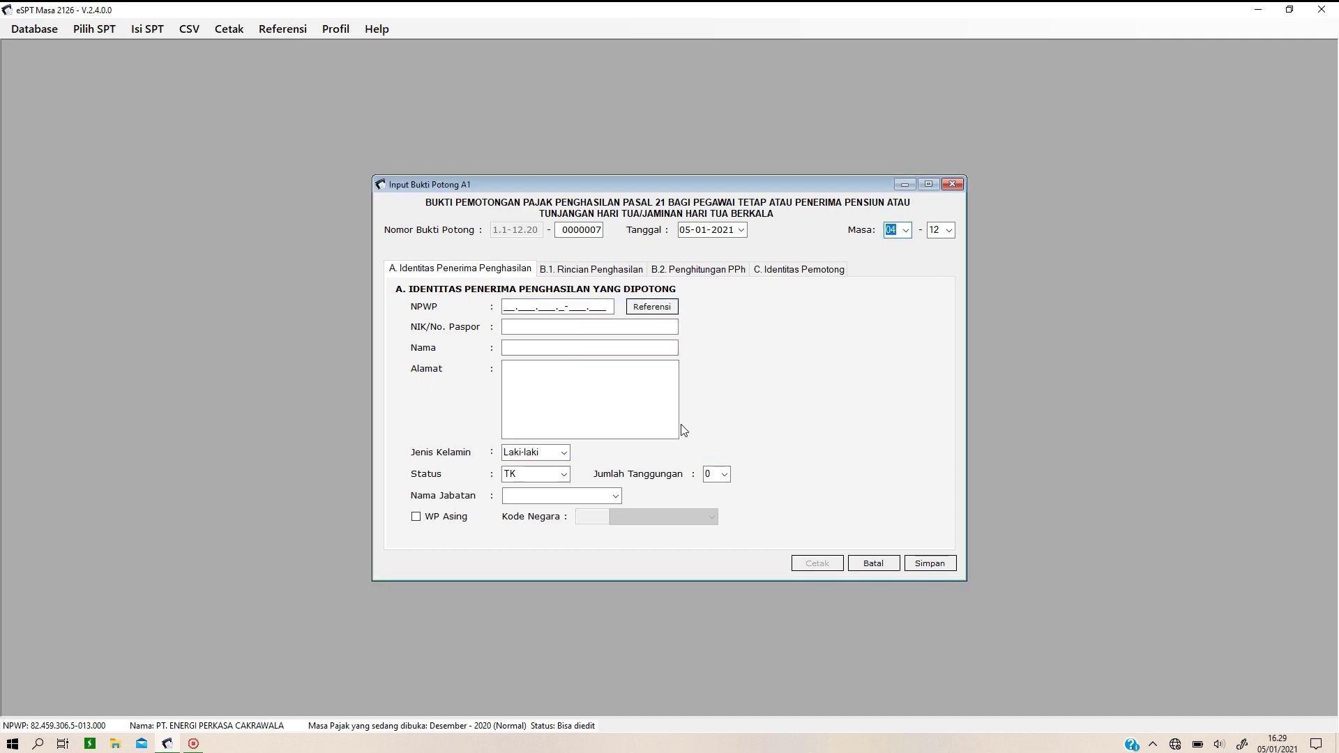
Step: Set the slip's starting Masa month back to 01
left_click(905, 230)
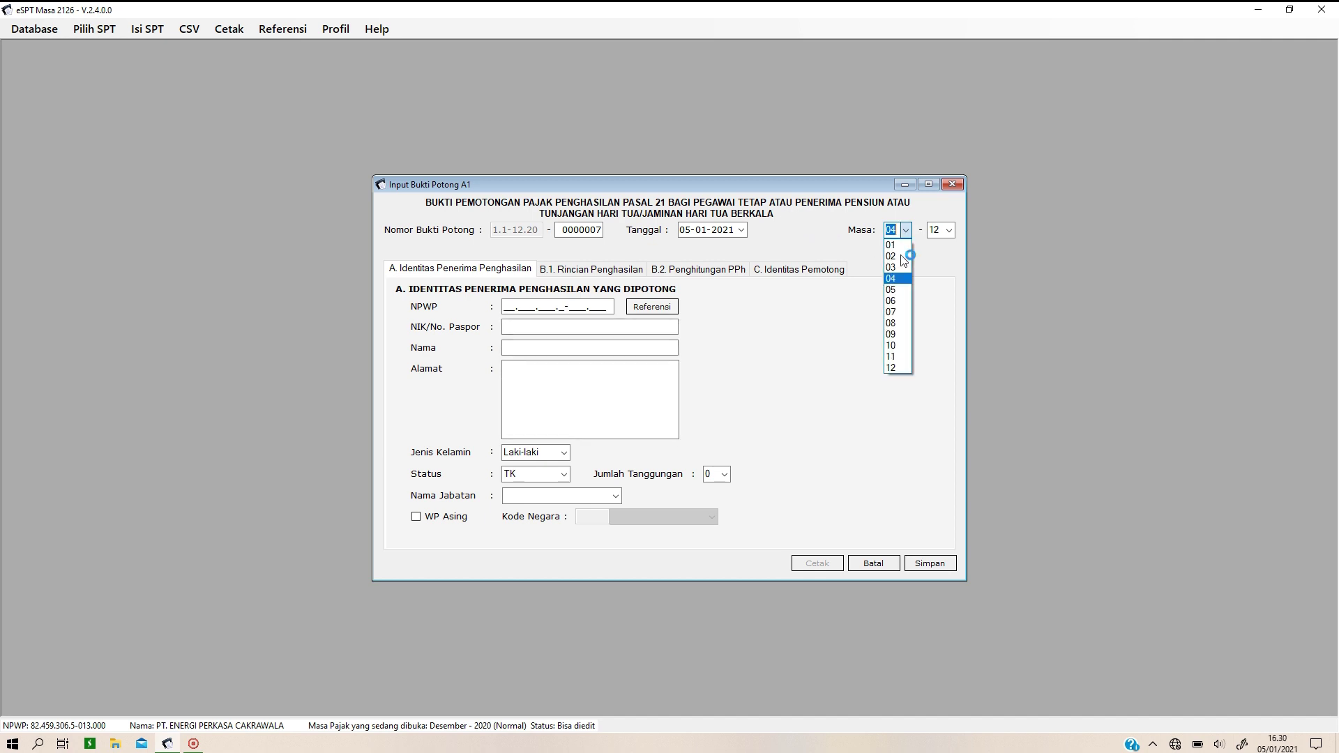
left_click(897, 245)
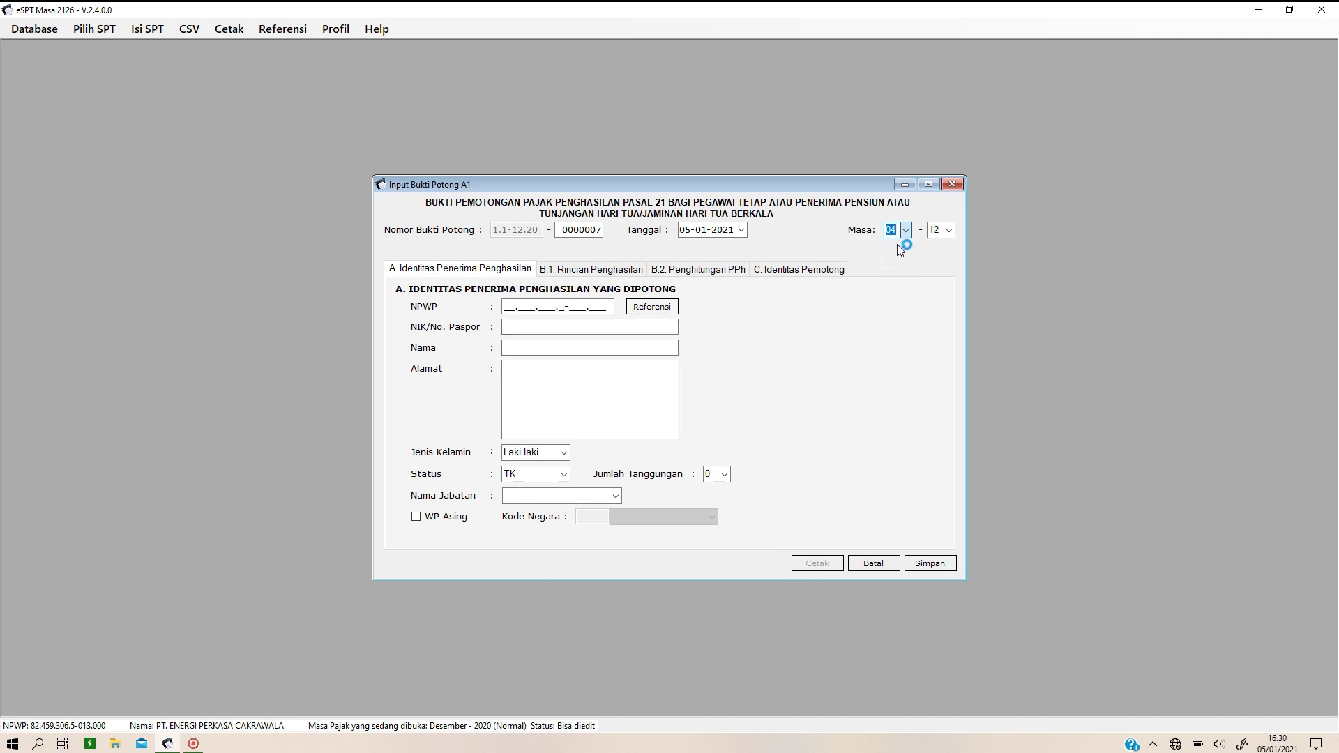
key("Up")
key("Up")
key("Up")
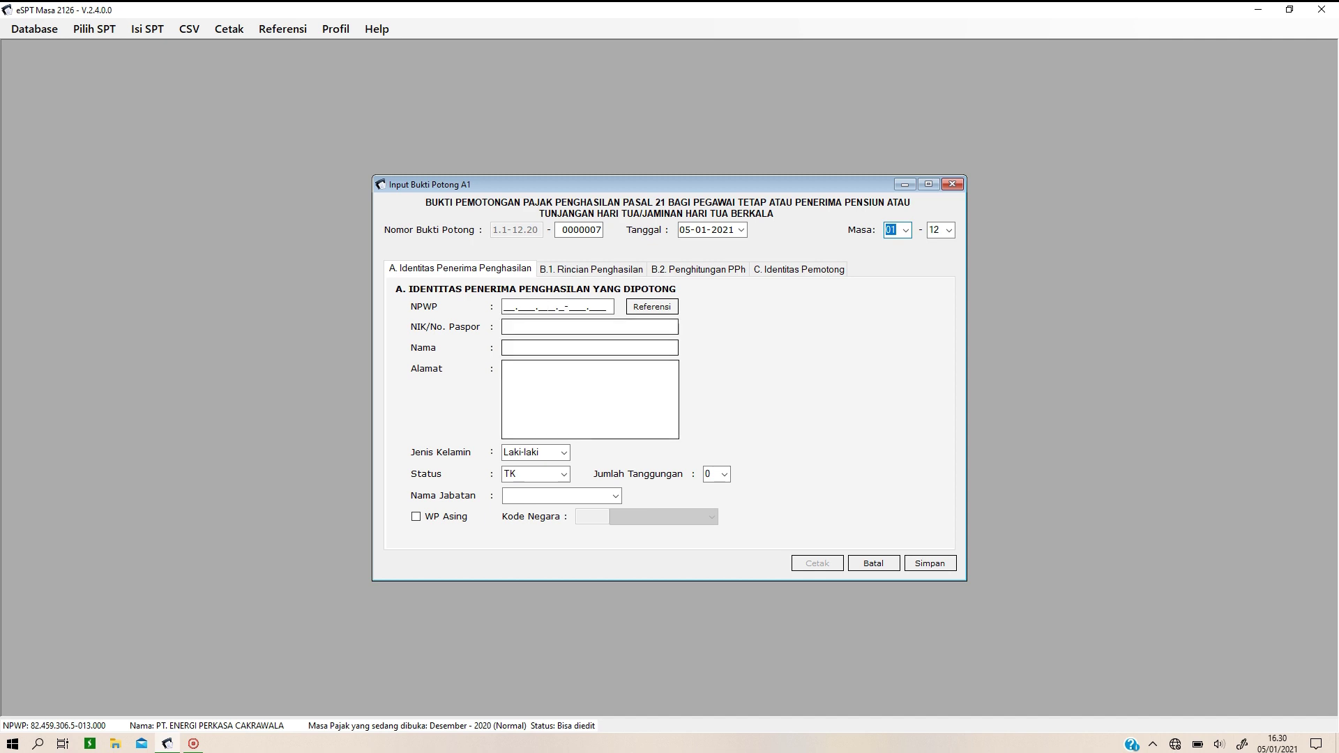
Step: Fill in the recipient's identity by selecting the fifth employee from the Referensi list
left_click(652, 306)
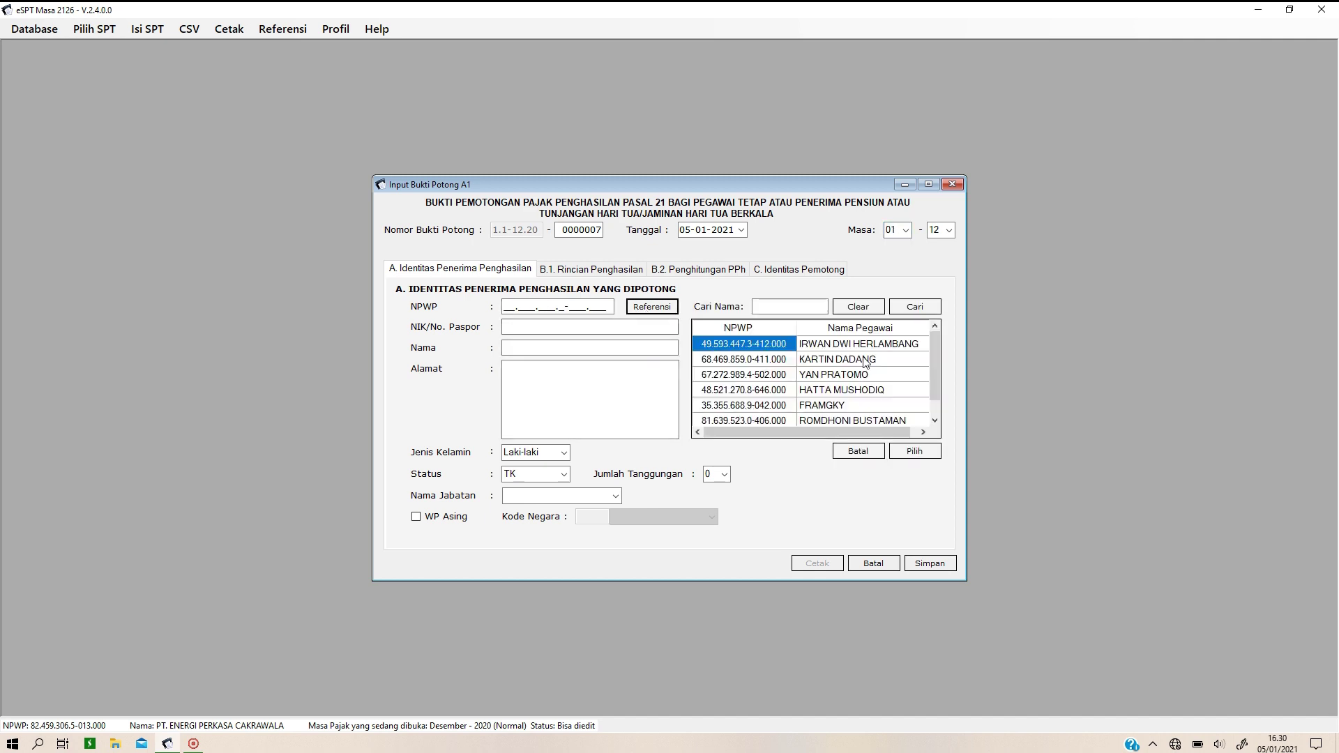
scroll(865, 360, "down", 1)
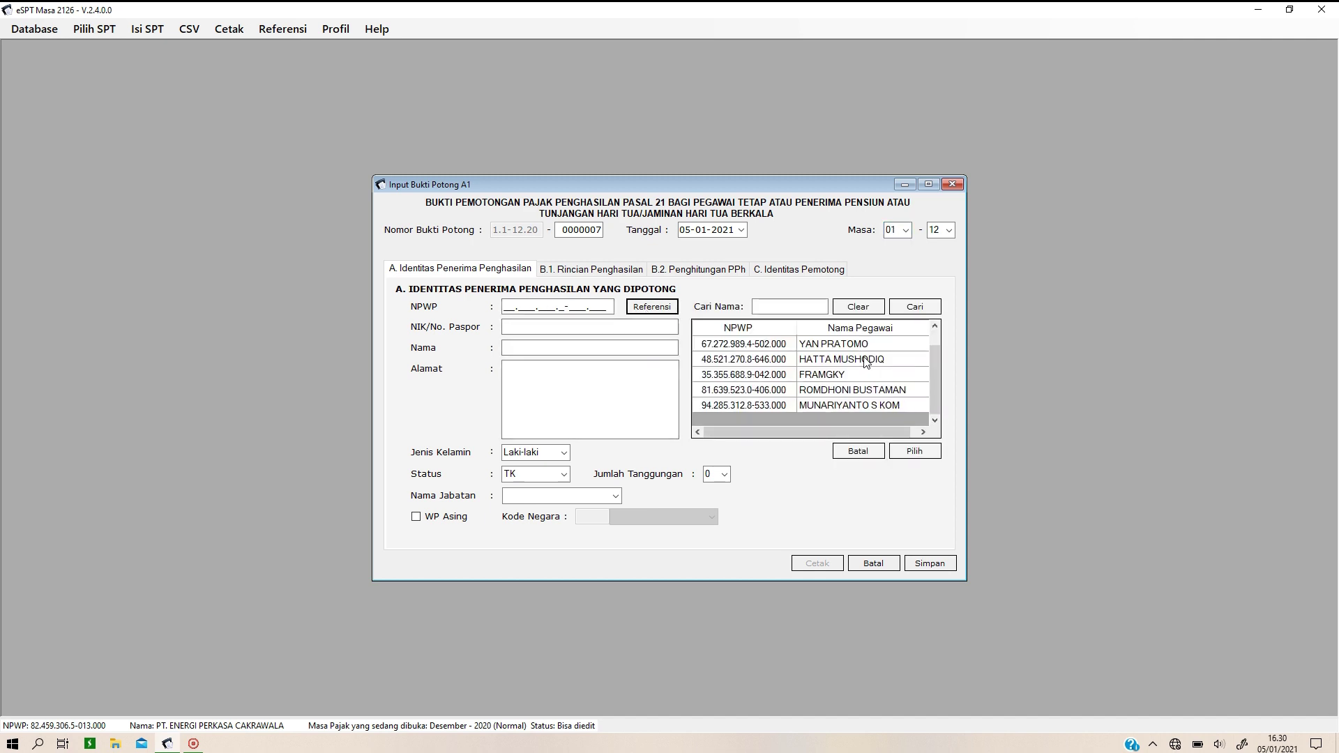
left_click(760, 380)
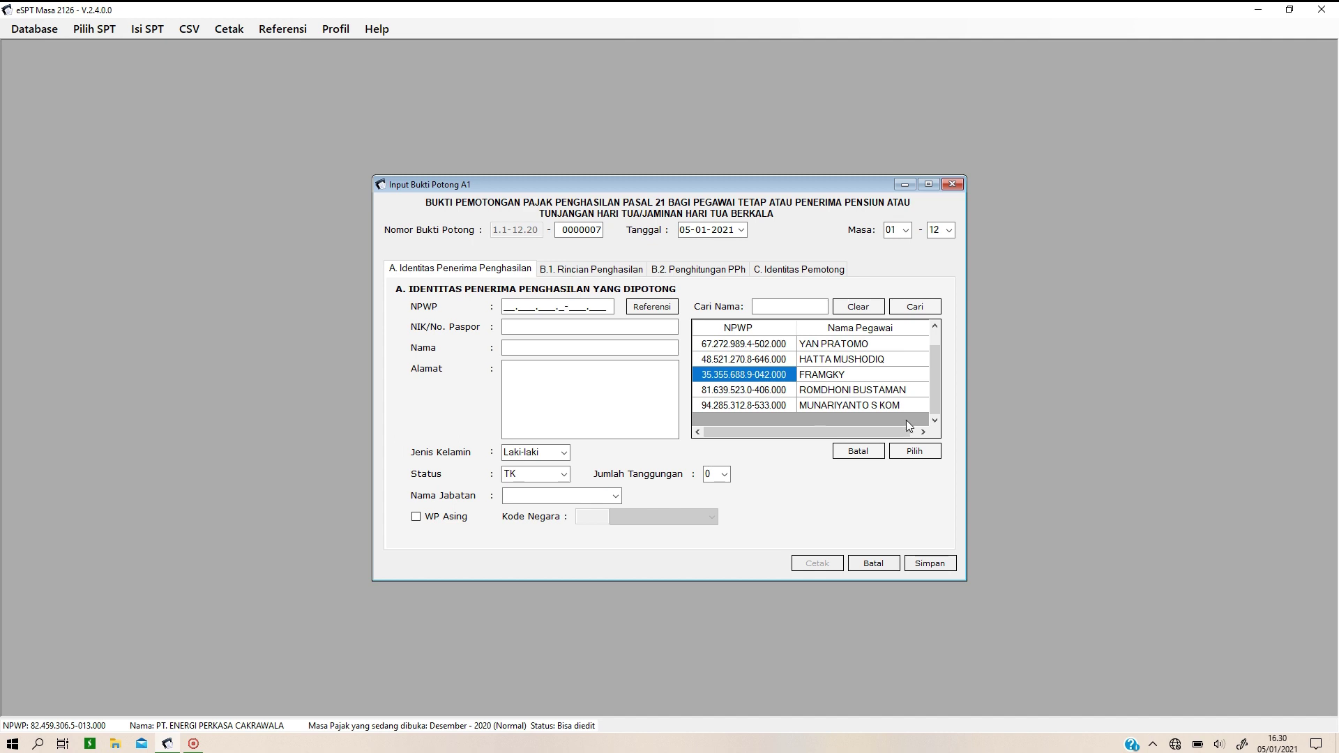
left_click(915, 451)
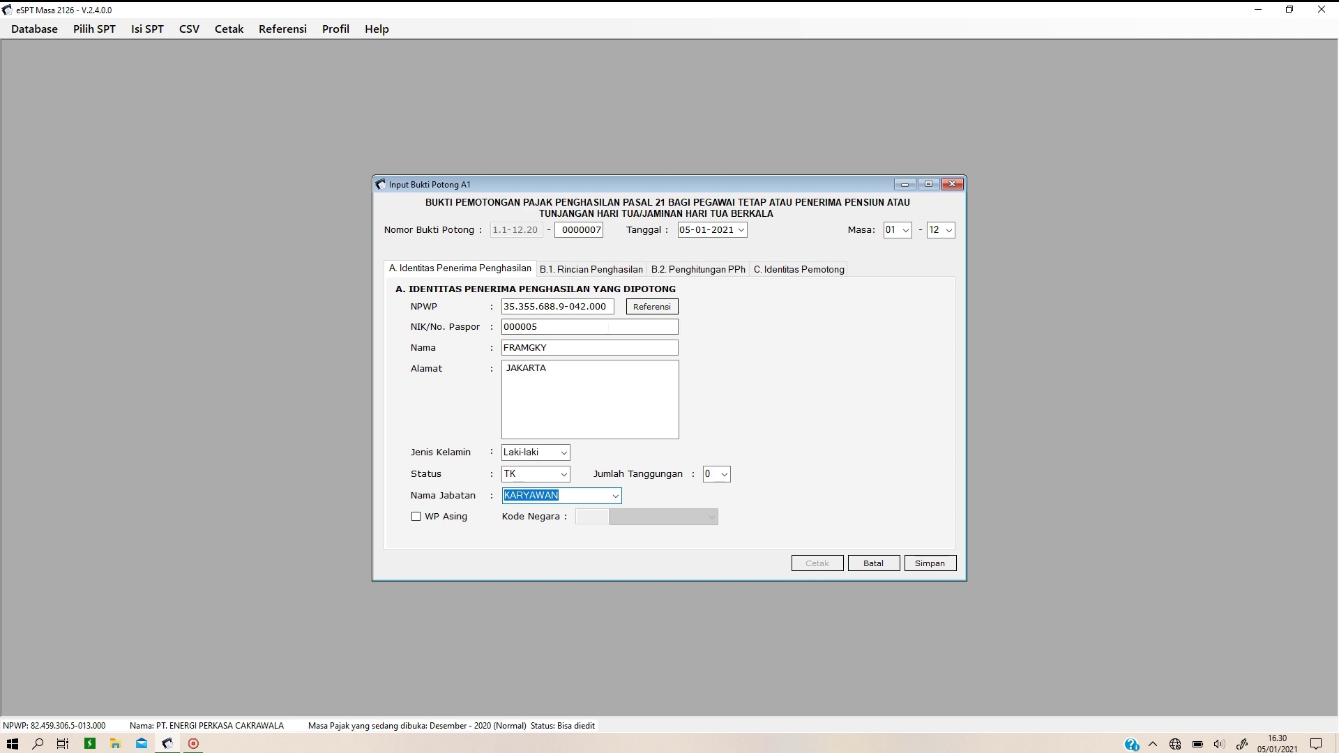
Step: Load the first employee's identity from the Referensi list, and switch the recipient back to the fifth employee
left_click(652, 307)
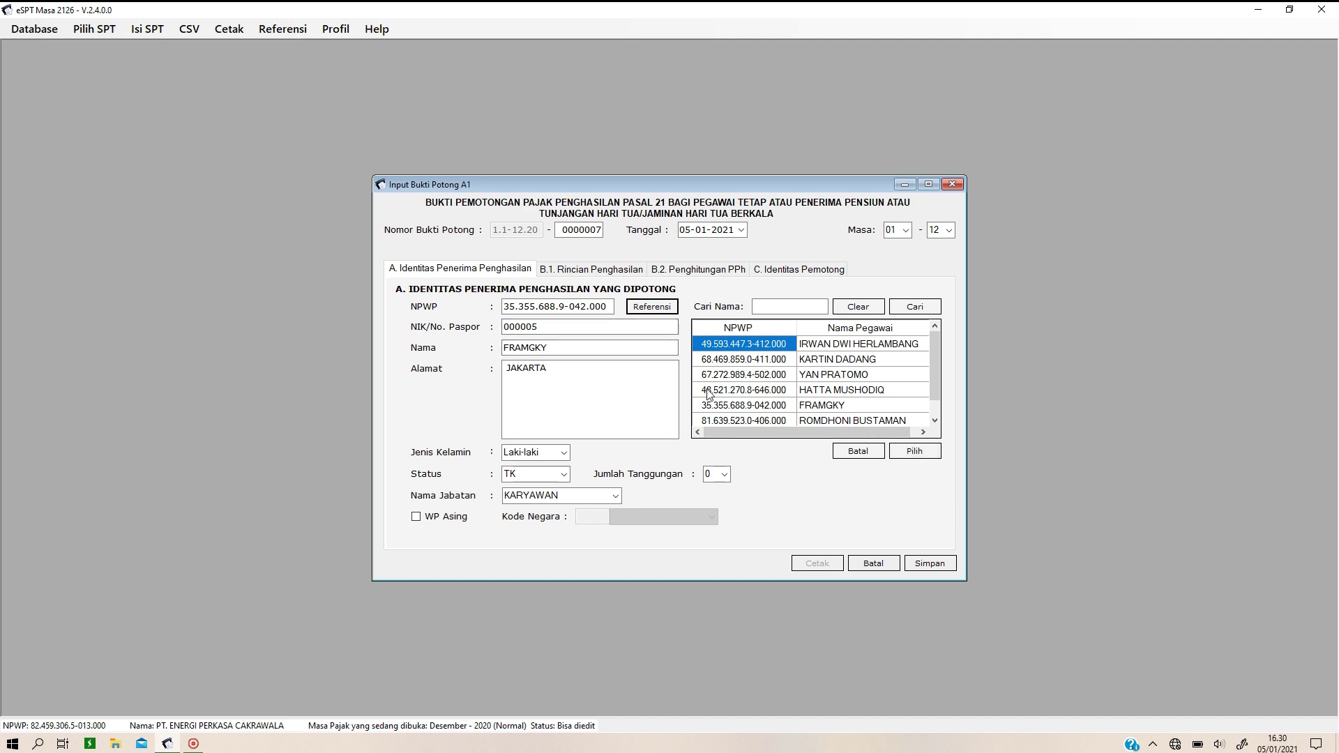
left_click(914, 452)
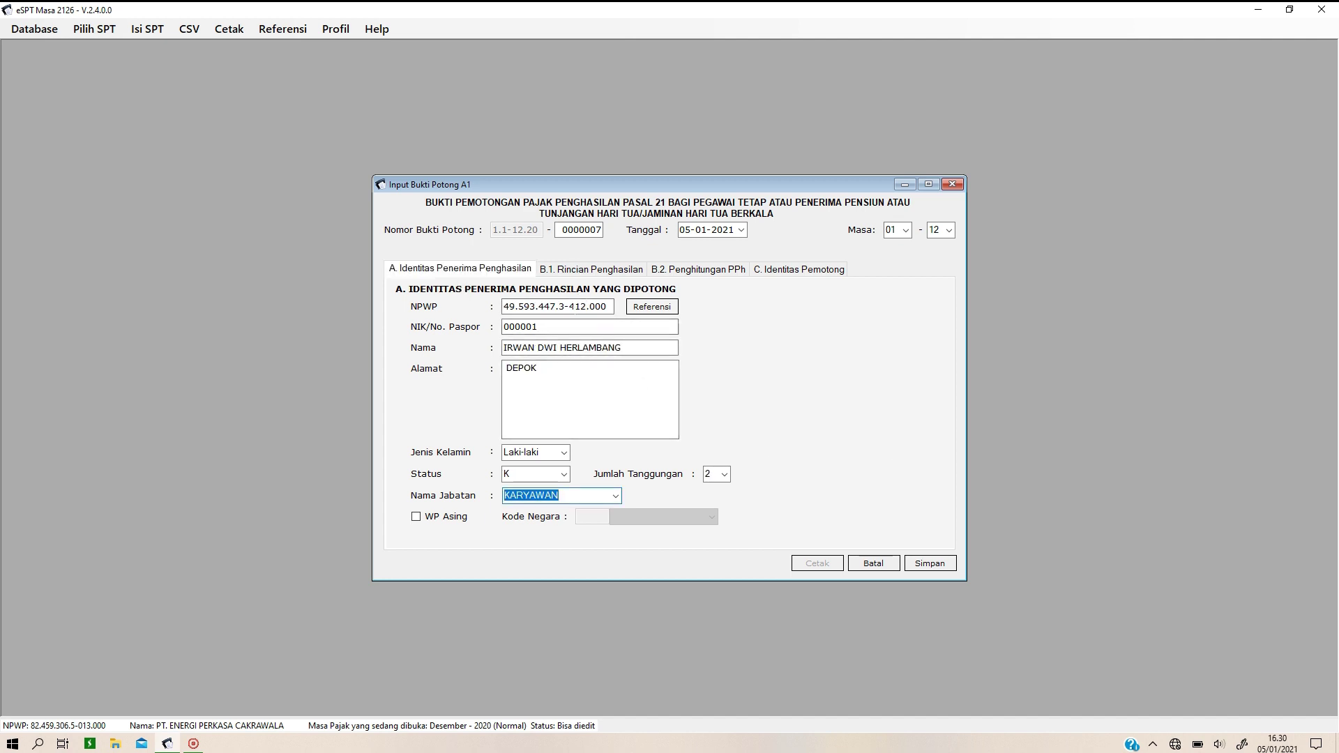
left_click(651, 307)
scroll(722, 382, "down", 1)
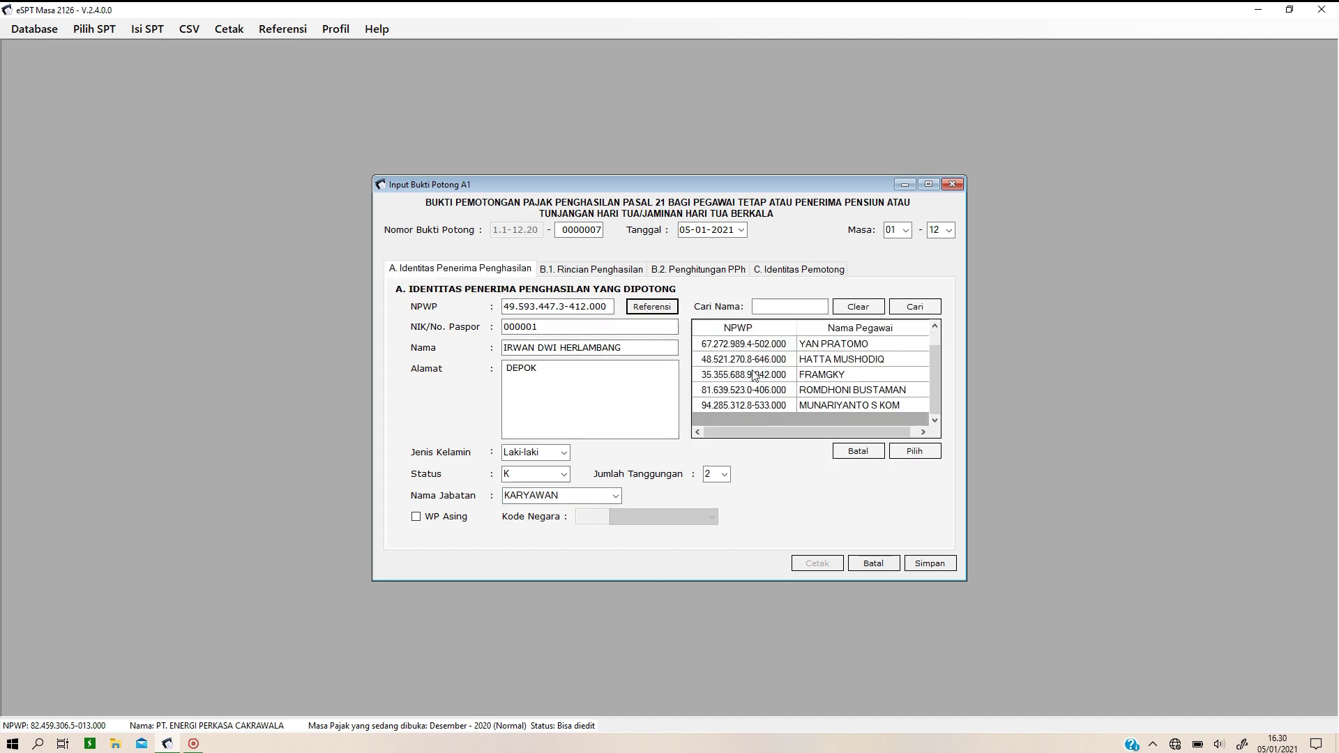
left_click(744, 376)
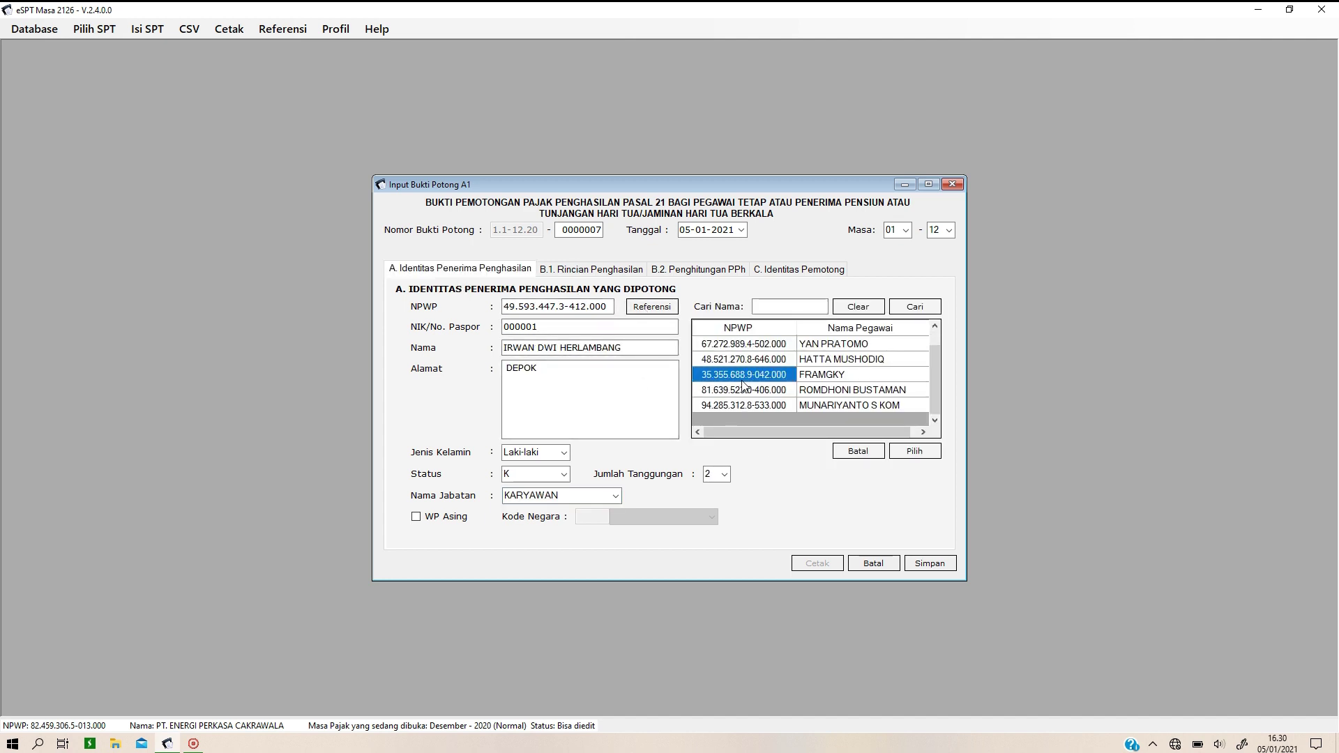
left_click(917, 451)
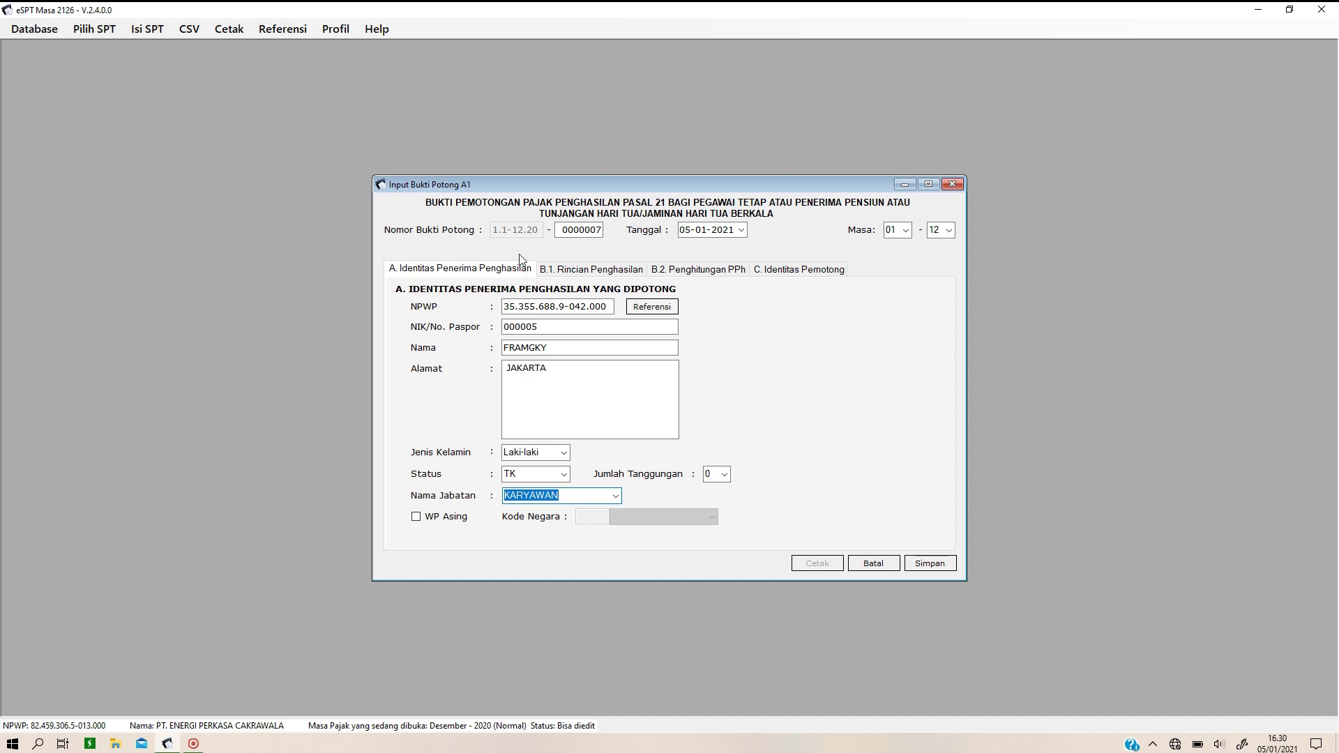
Step: Go to the B.1 Rincian Penghasilan section and keep Kode Objek Pajak at 21-100-01
left_click(579, 270)
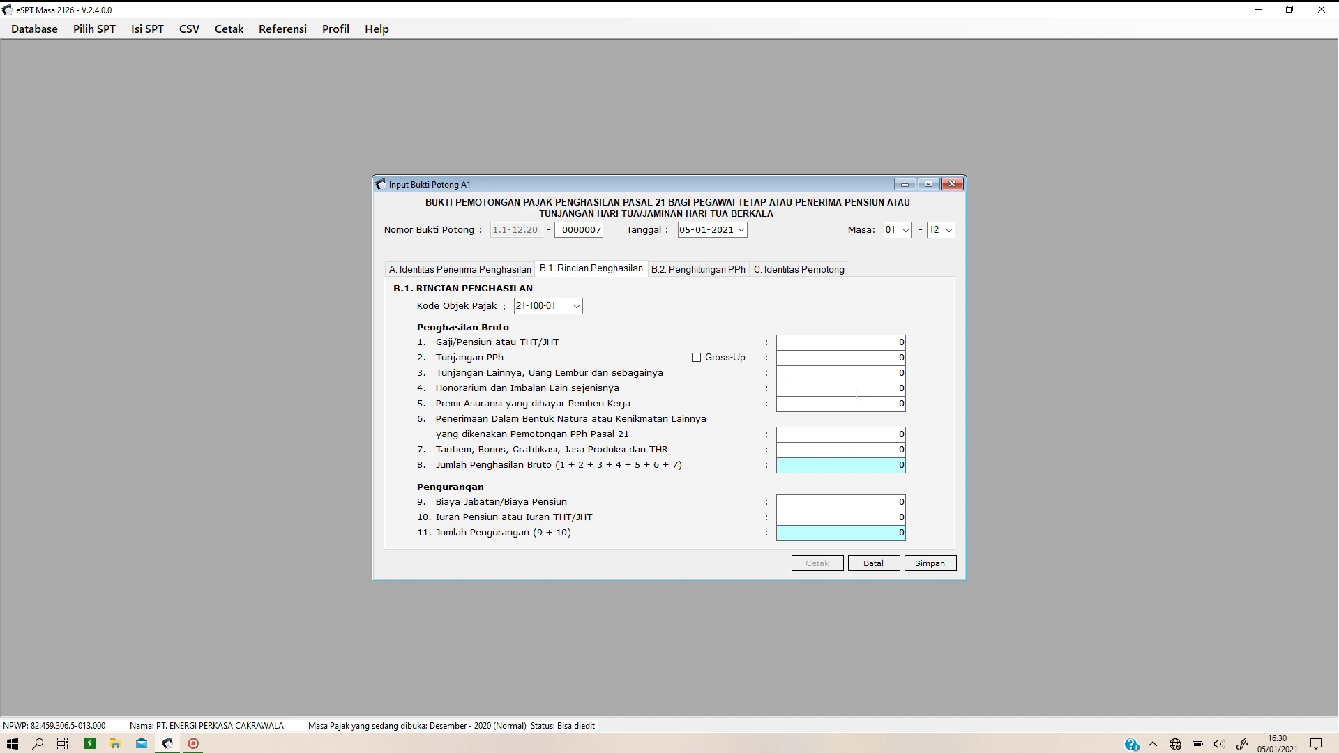
left_click(577, 307)
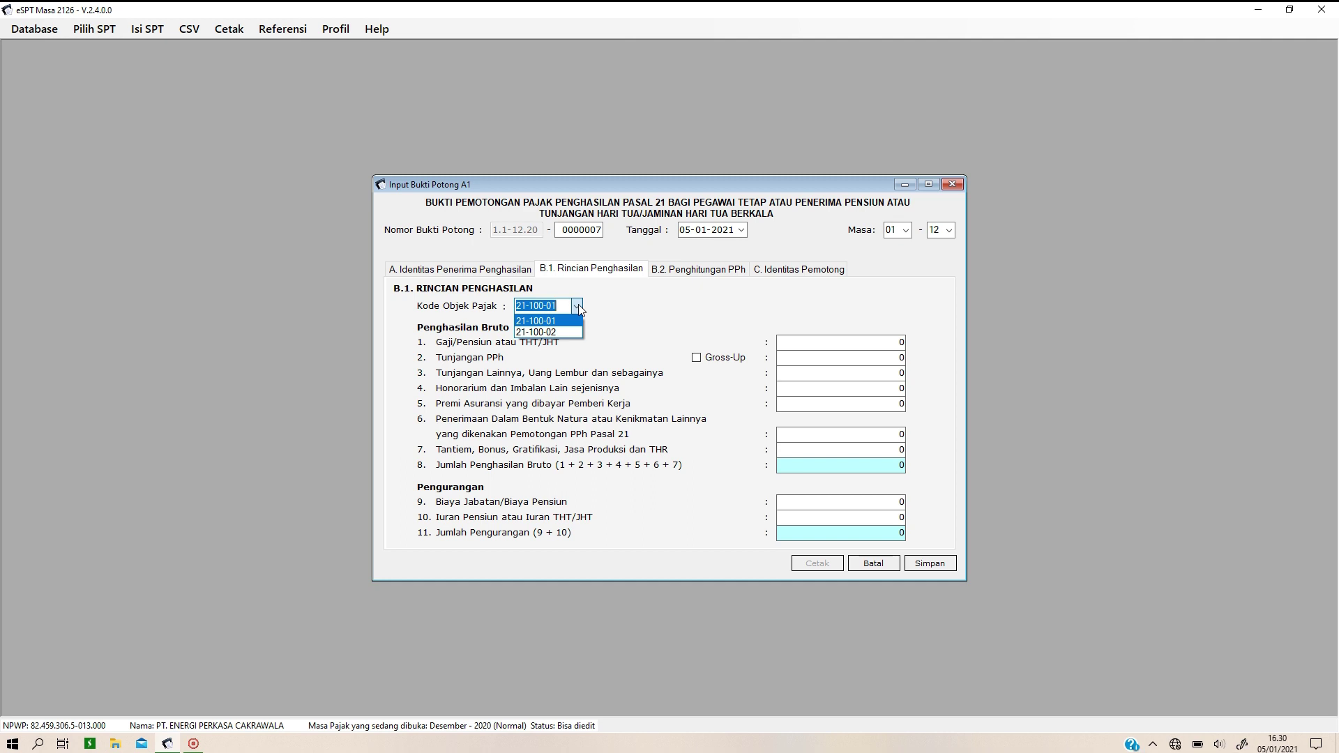
left_click(668, 314)
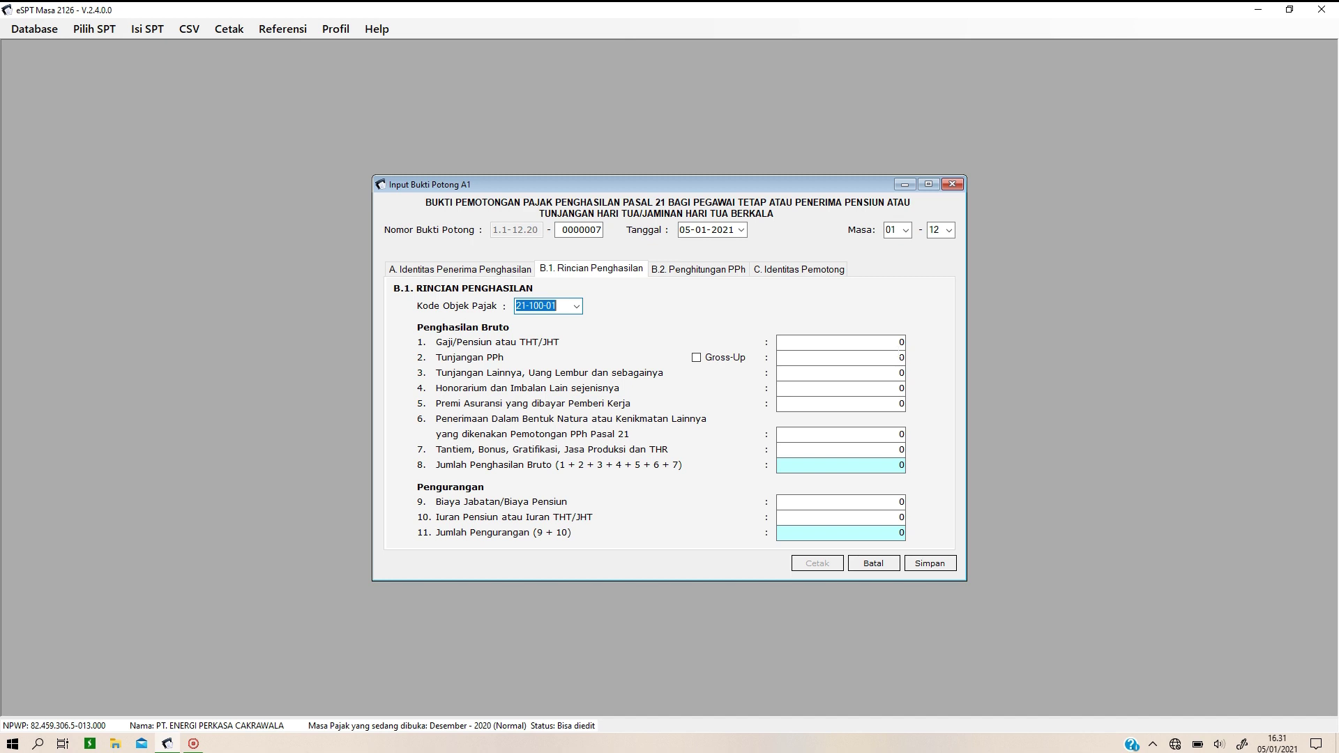
Step: Enter 12.000.000 as the gross income under Gaji/Pensiun atau THT/JHT
key("Tab")
type("12.")
type("000.000")
key("Tab")
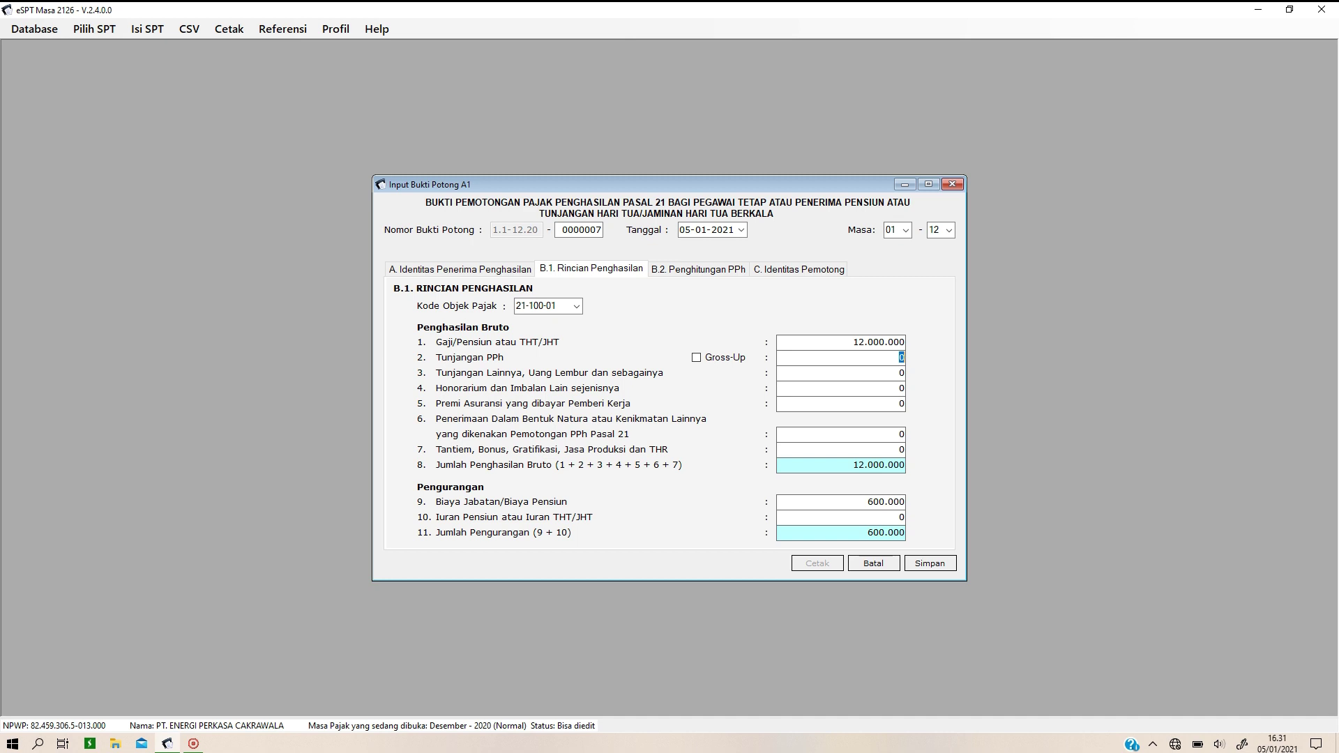
Step: Correct Gaji/Pensiun atau THT/JHT to 120.000.000, keeping Gross-Up for Tunjangan PPh switched off
left_click(701, 360)
left_click(724, 361)
type("0")
key("Tab")
Step: Enter 10.000.000 for Tantiem, Bonus, Gratifikasi, Jasa Produksi dan THR
key("Tab")
key("Tab")
key("Tab")
key("Tab")
left_click_drag(894, 465, 951, 451)
type("10000000")
key("Tab")
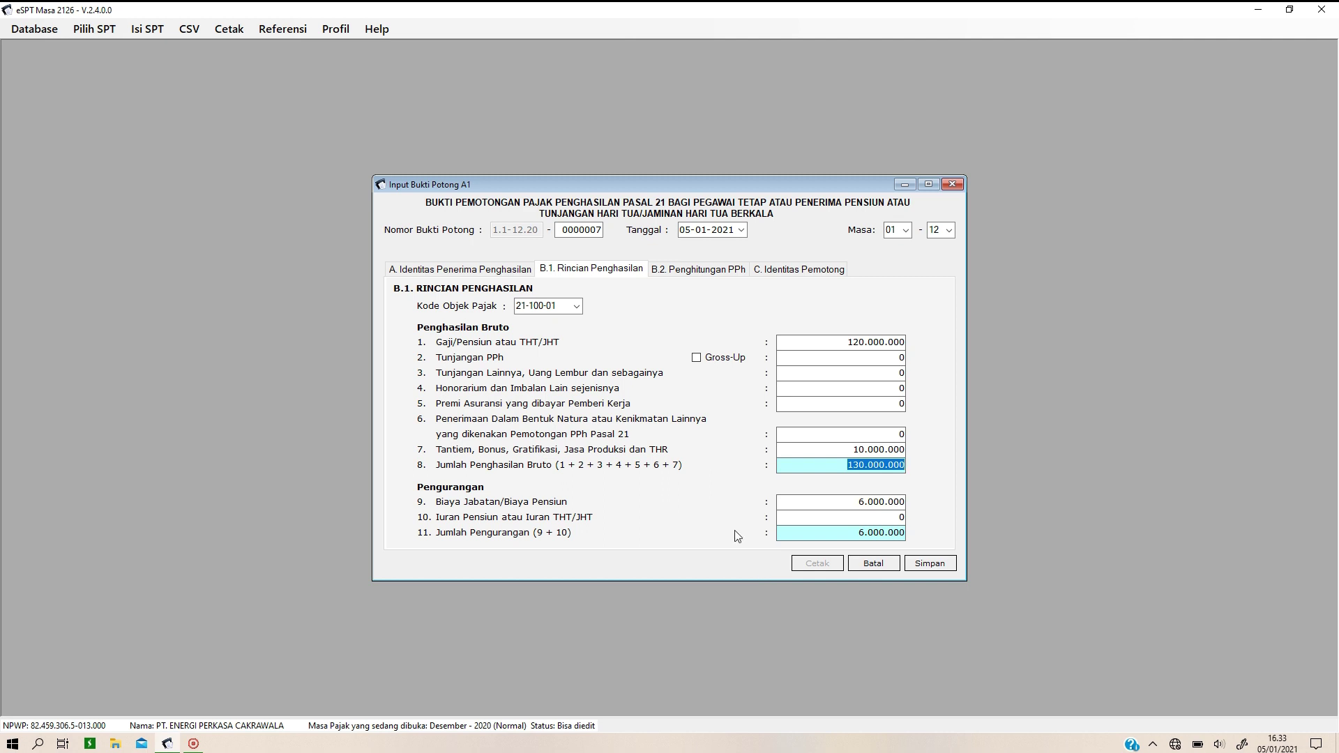
Step: Review the B.2 Penghitungan PPh calculation and compare it with the income details in B.1
left_click(683, 277)
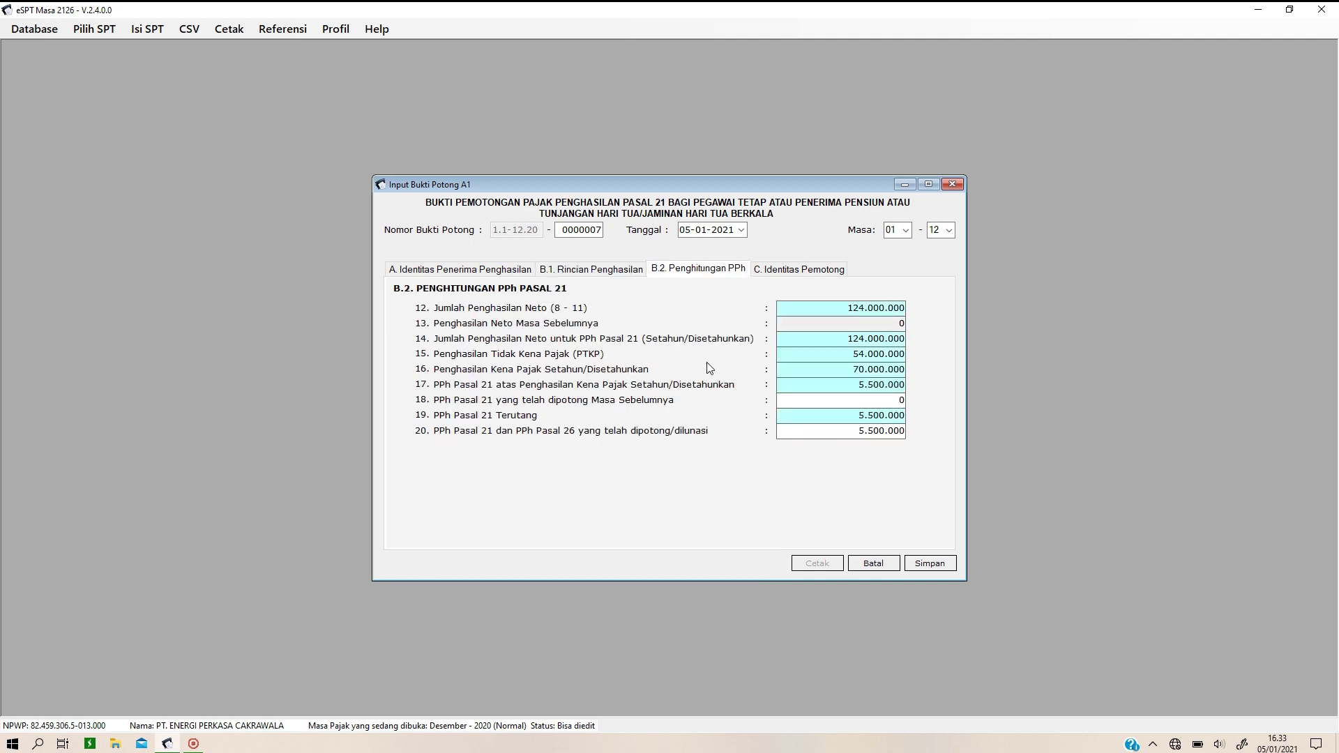
left_click(571, 271)
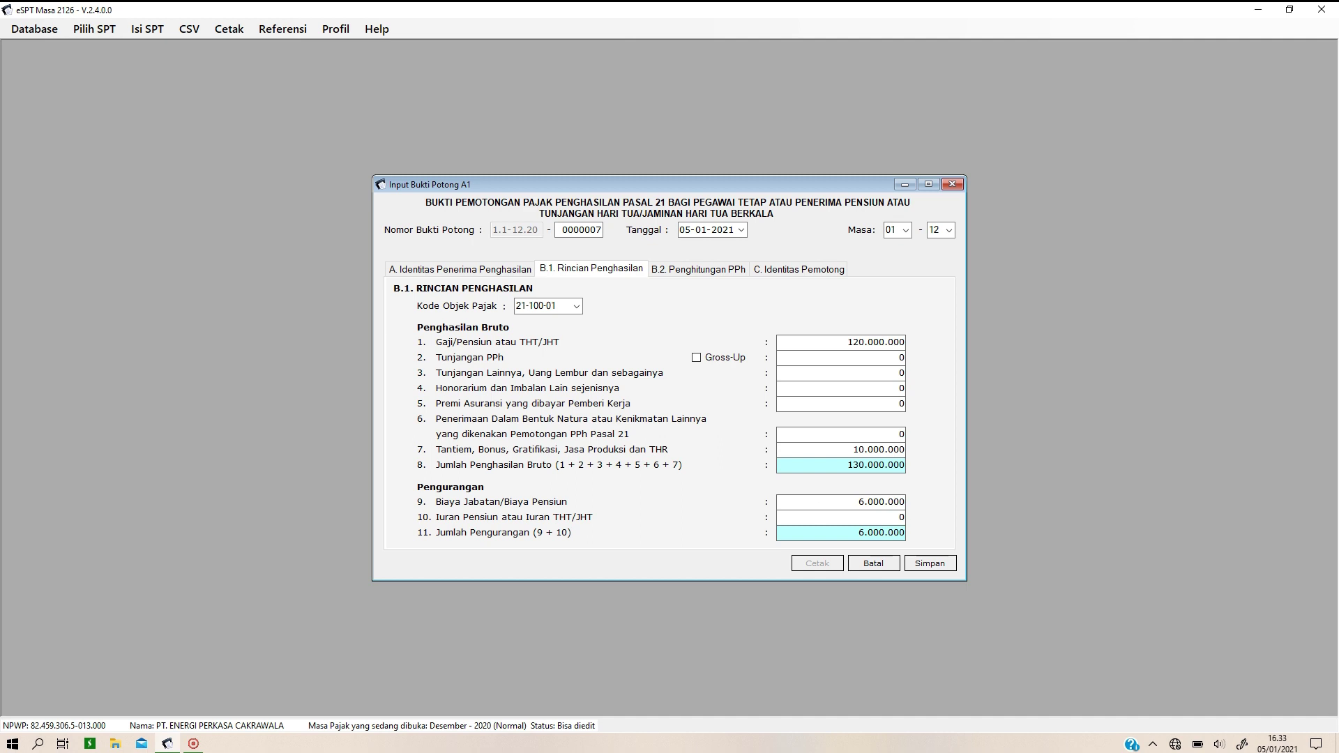
left_click(697, 269)
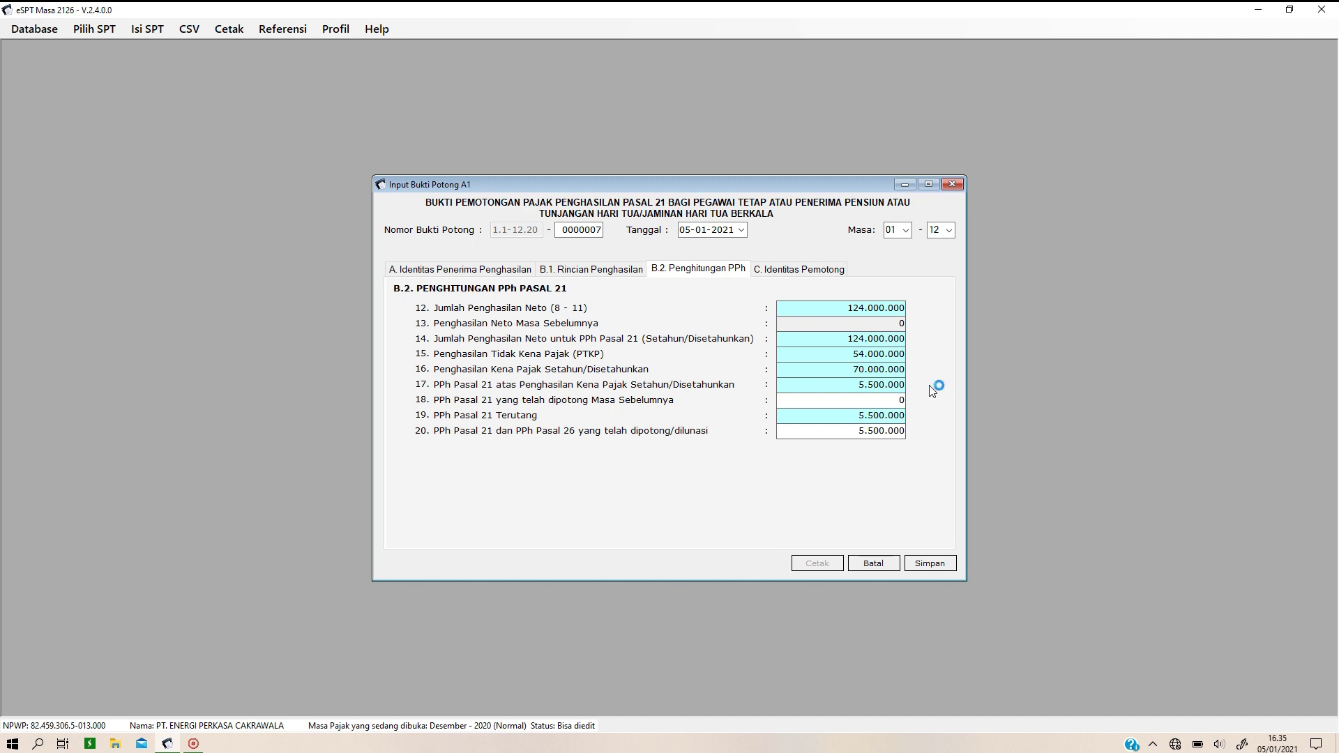
Step: Check the withholder's identity in section C, save the A1 slip and close the input form
left_click(807, 269)
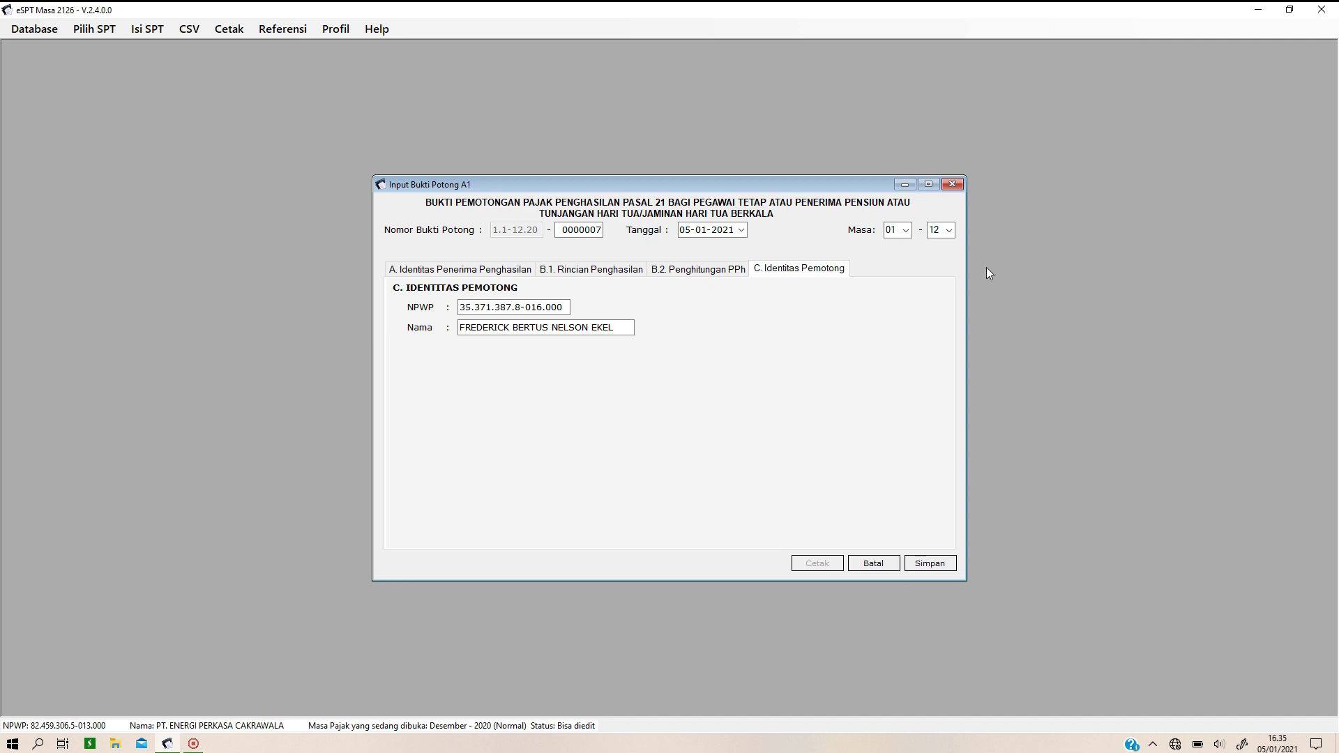
left_click(930, 563)
left_click(724, 426)
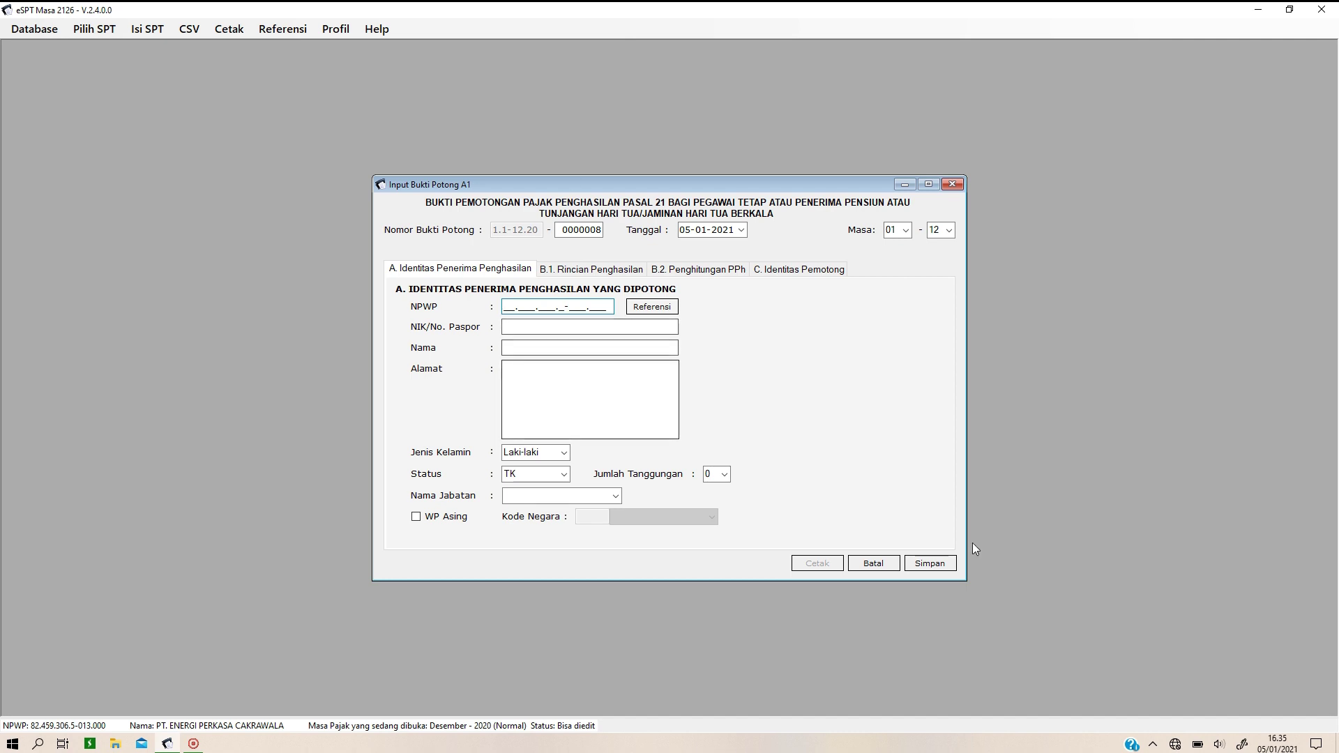
left_click(952, 185)
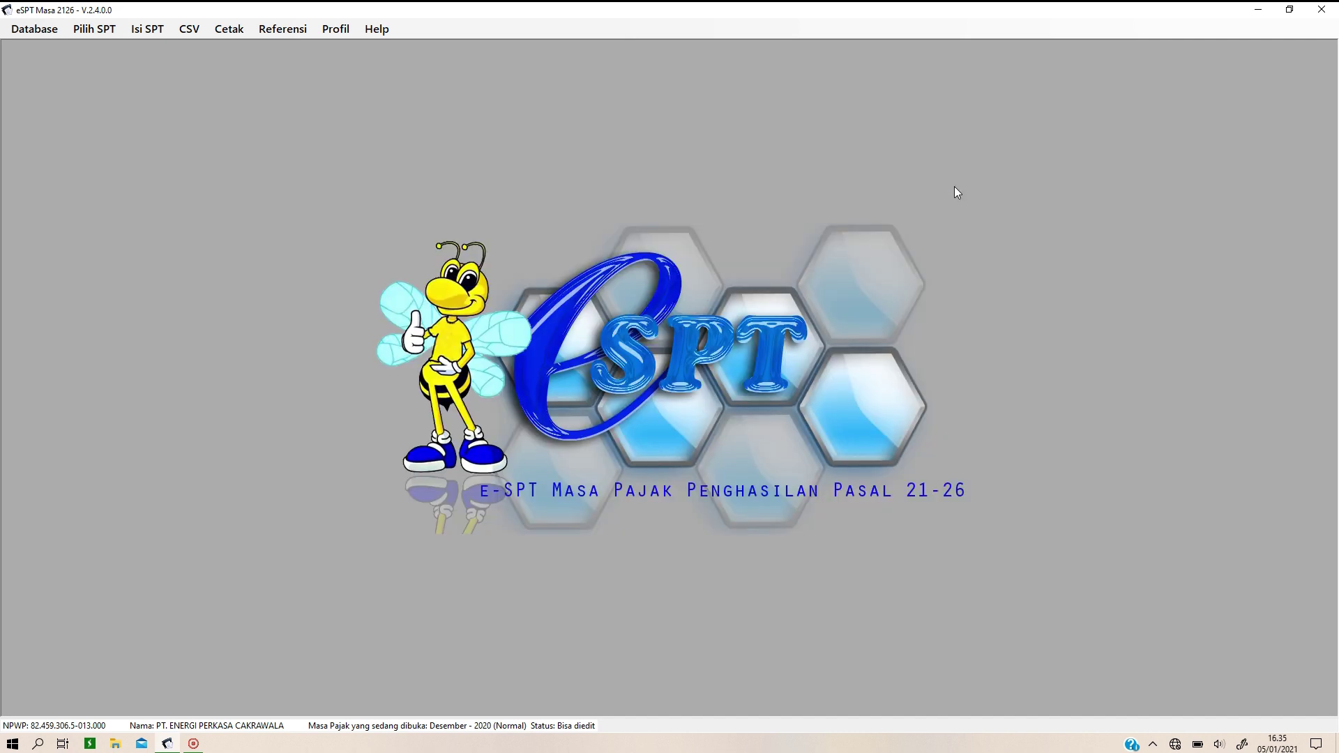
Step: Open the Satu Tahun Pajak list of Daftar Pemotongan Pajak (1721-I) and check the seventh entry's name, NPWP and gross income
left_click(152, 27)
mouse_move(244, 47)
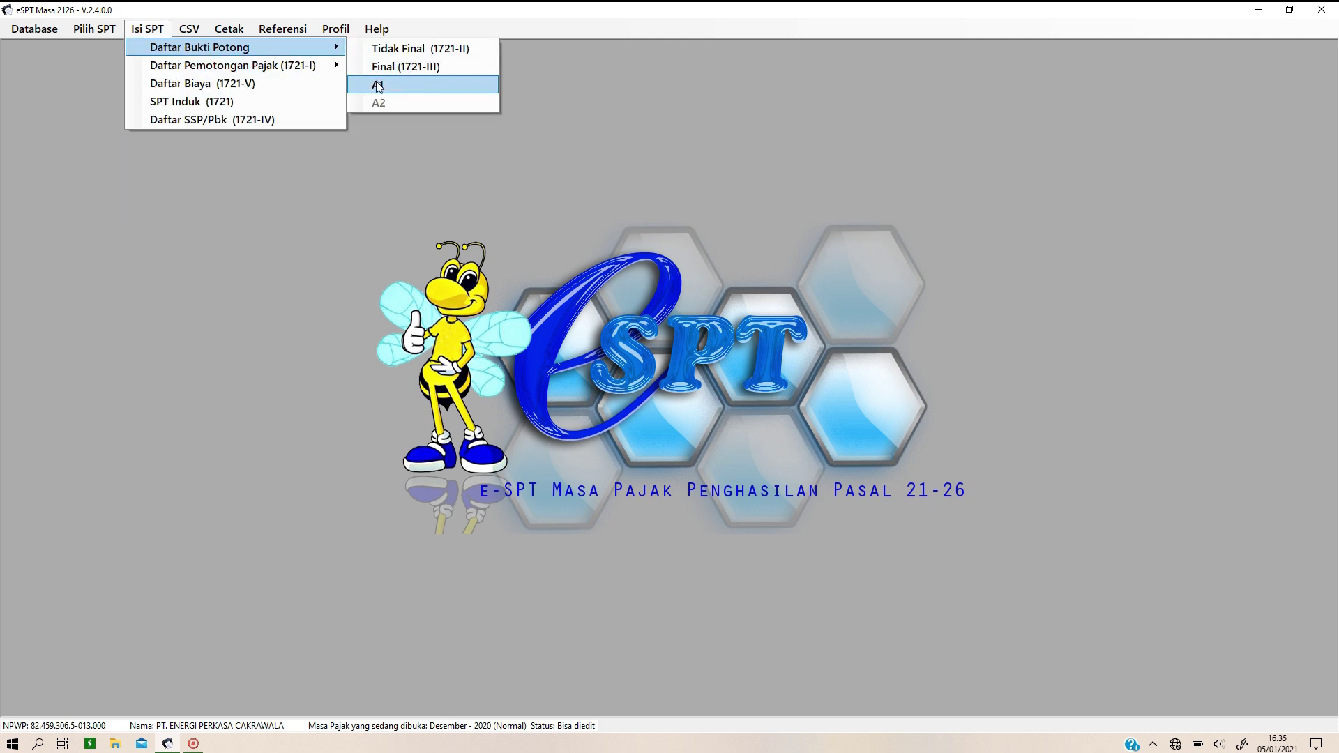
left_click(148, 28)
left_click(119, 29)
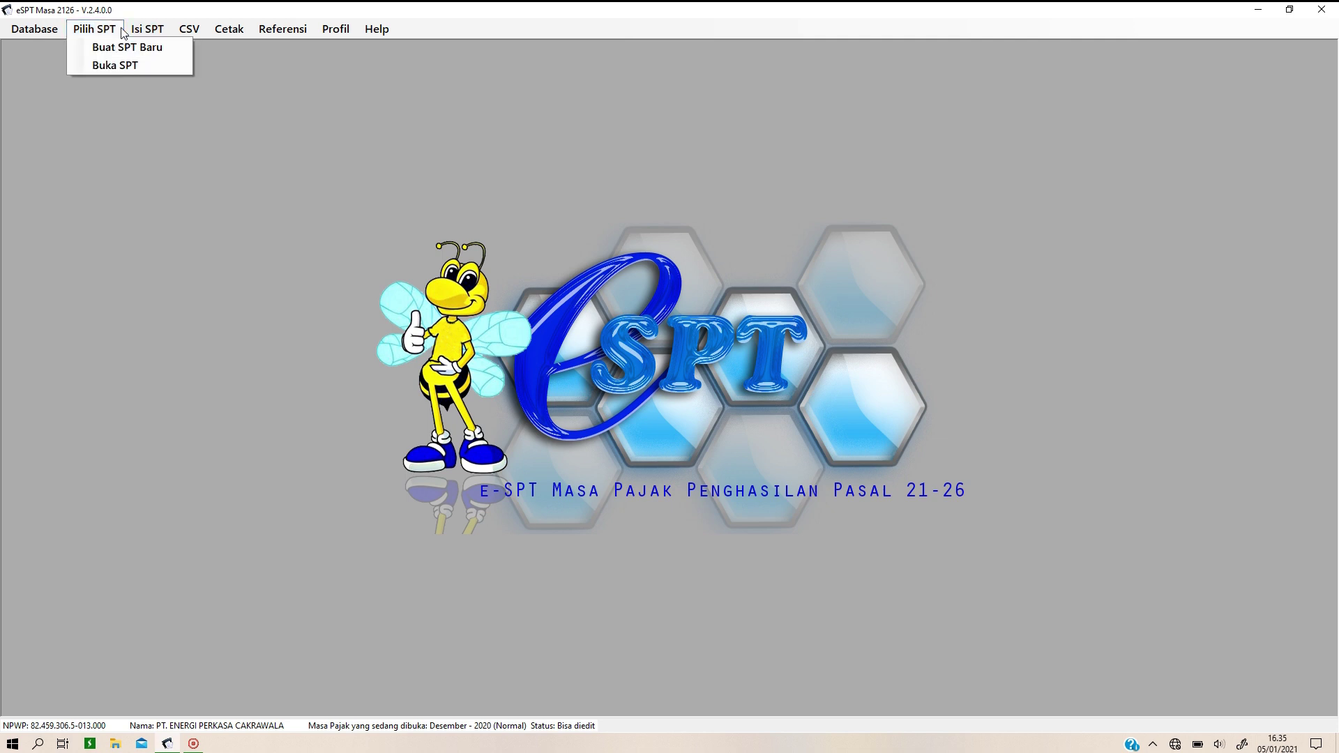
mouse_move(134, 31)
mouse_move(227, 70)
left_click(383, 87)
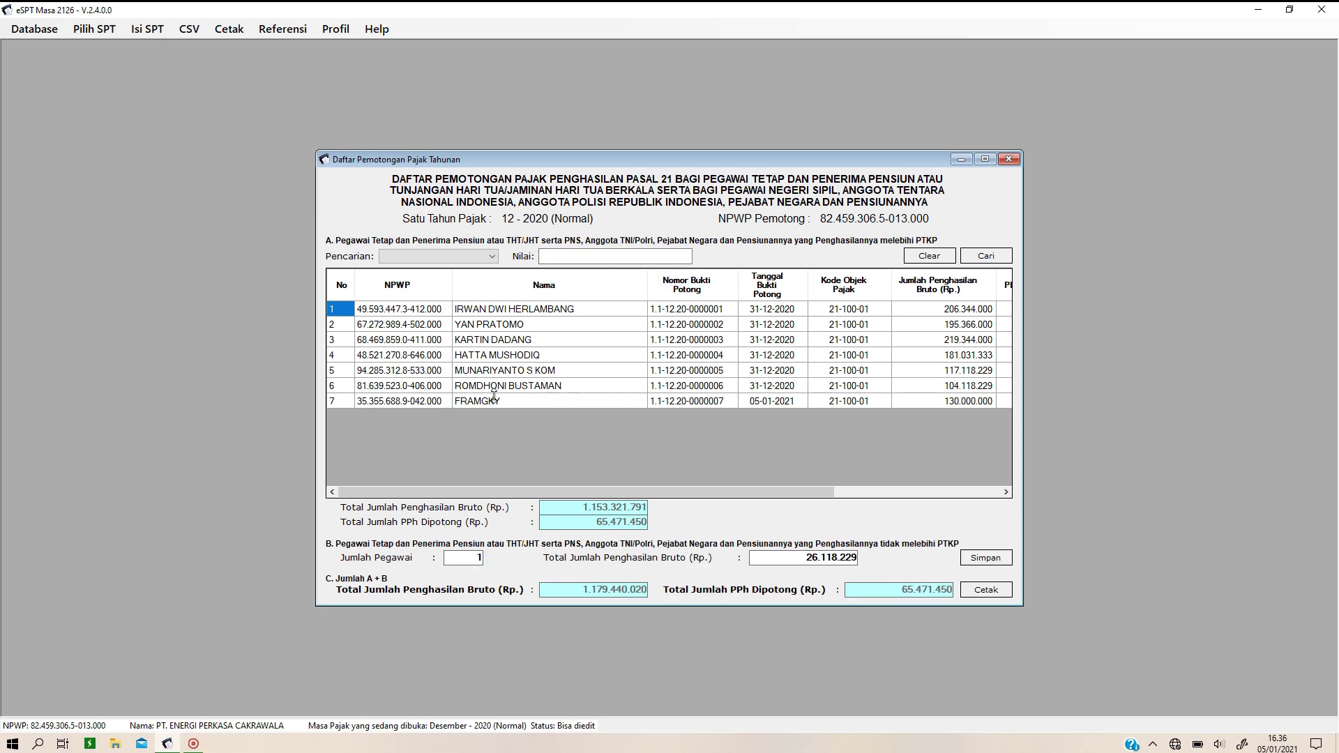
left_click(490, 400)
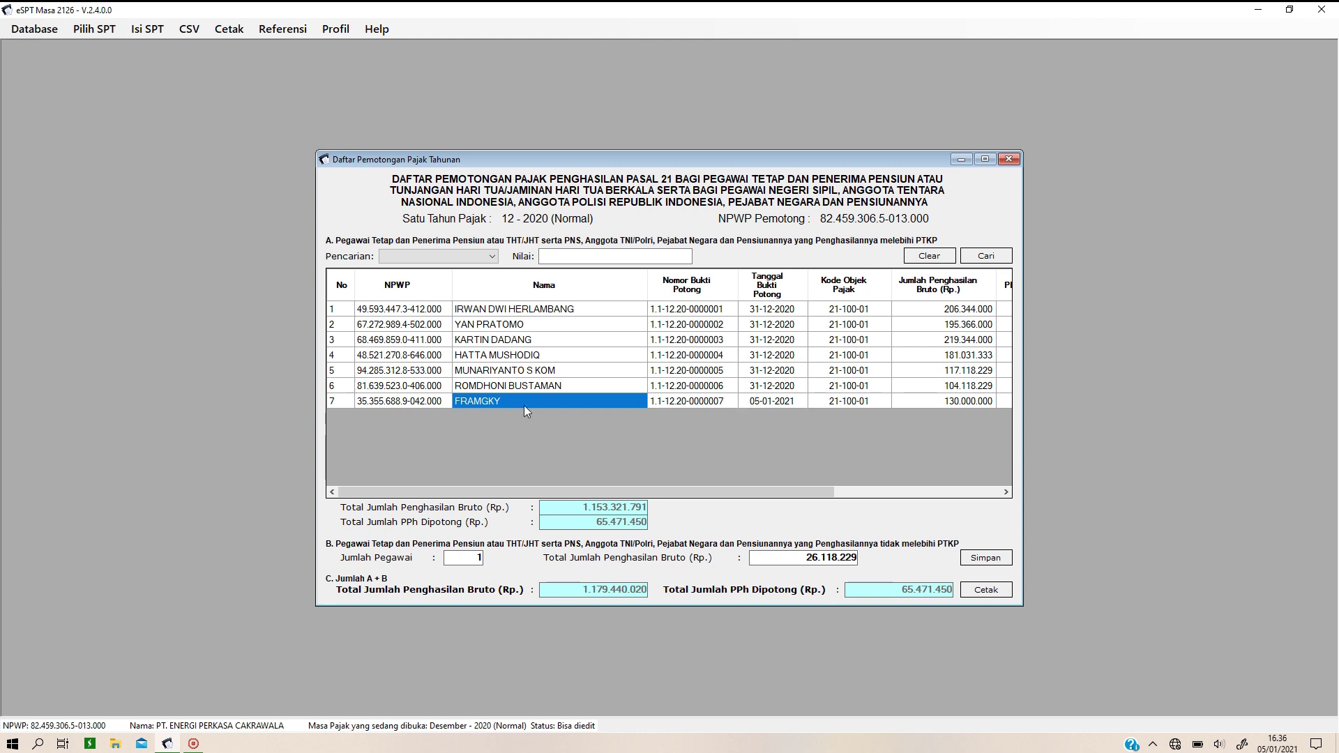
left_click(370, 403)
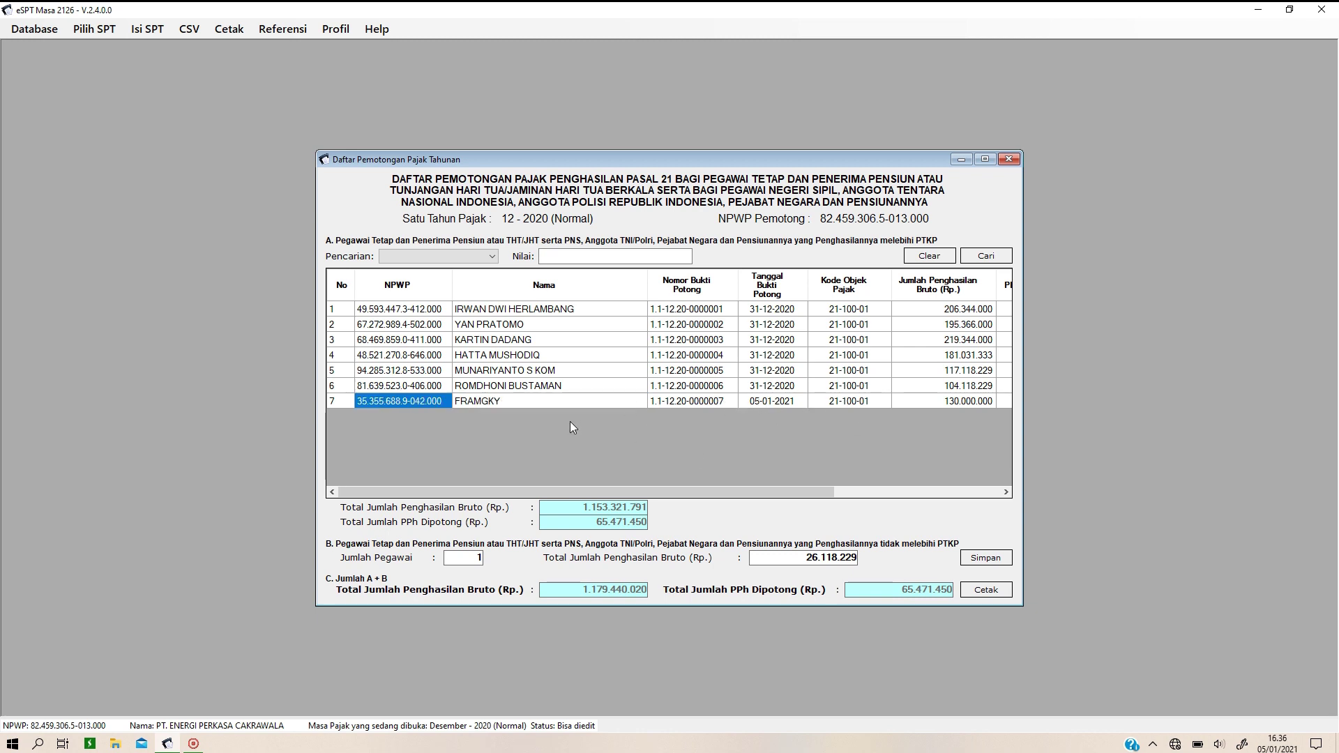
left_click(911, 404)
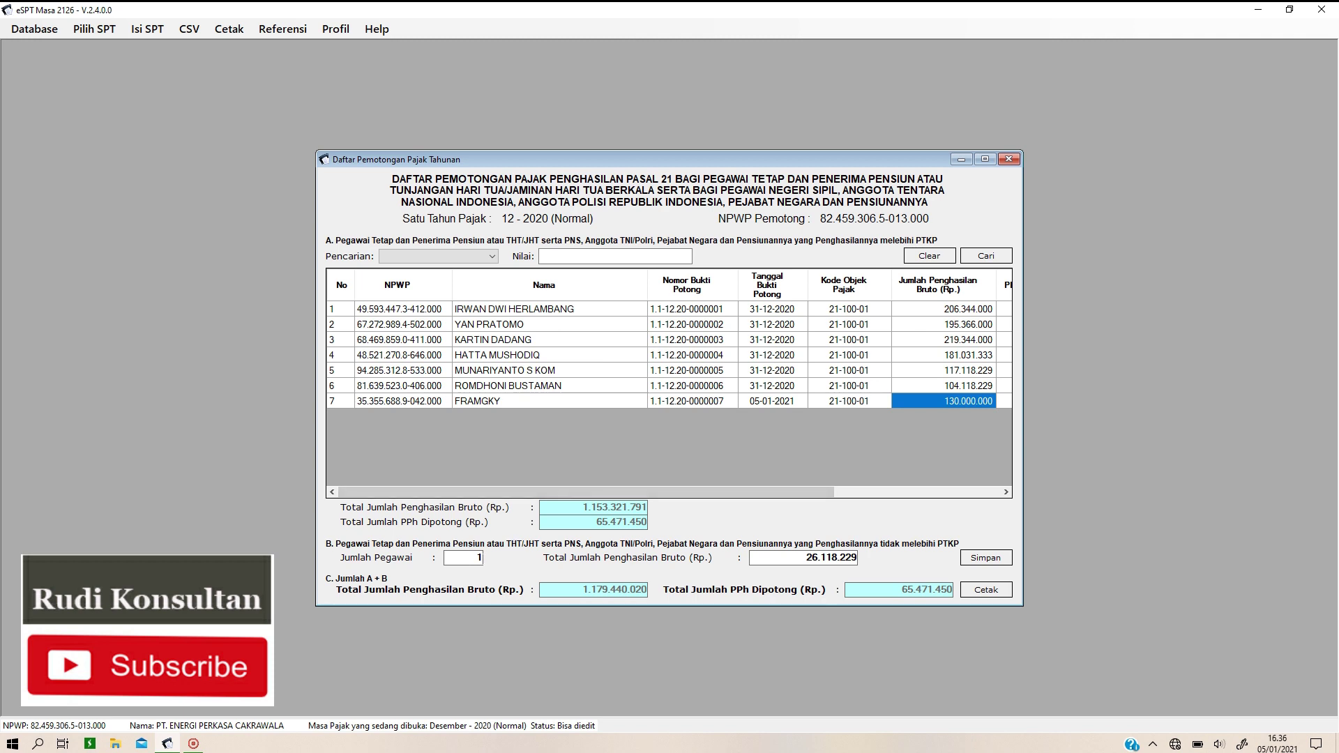
Step: Examine Jumlah Pegawai in section B and the seventh employee's row, and close the annual withholding list
left_click(478, 554)
type("1")
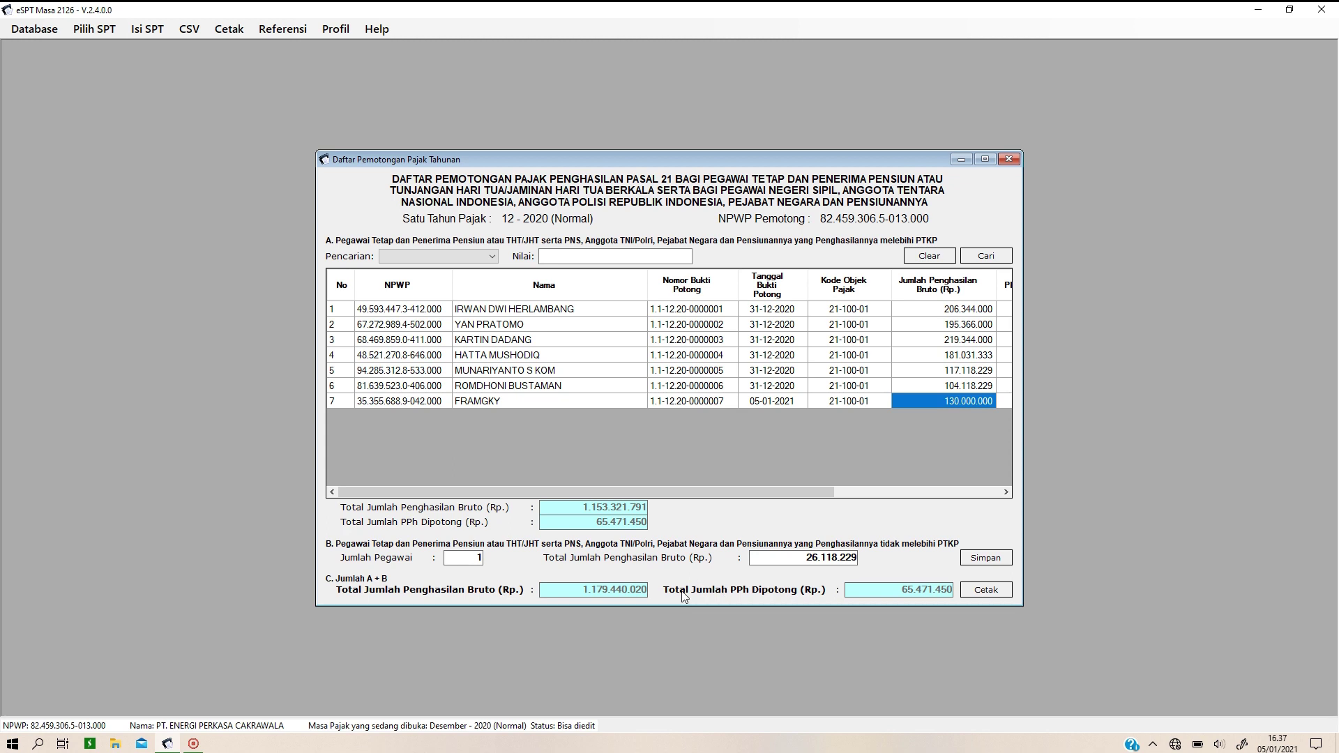
left_click(459, 403)
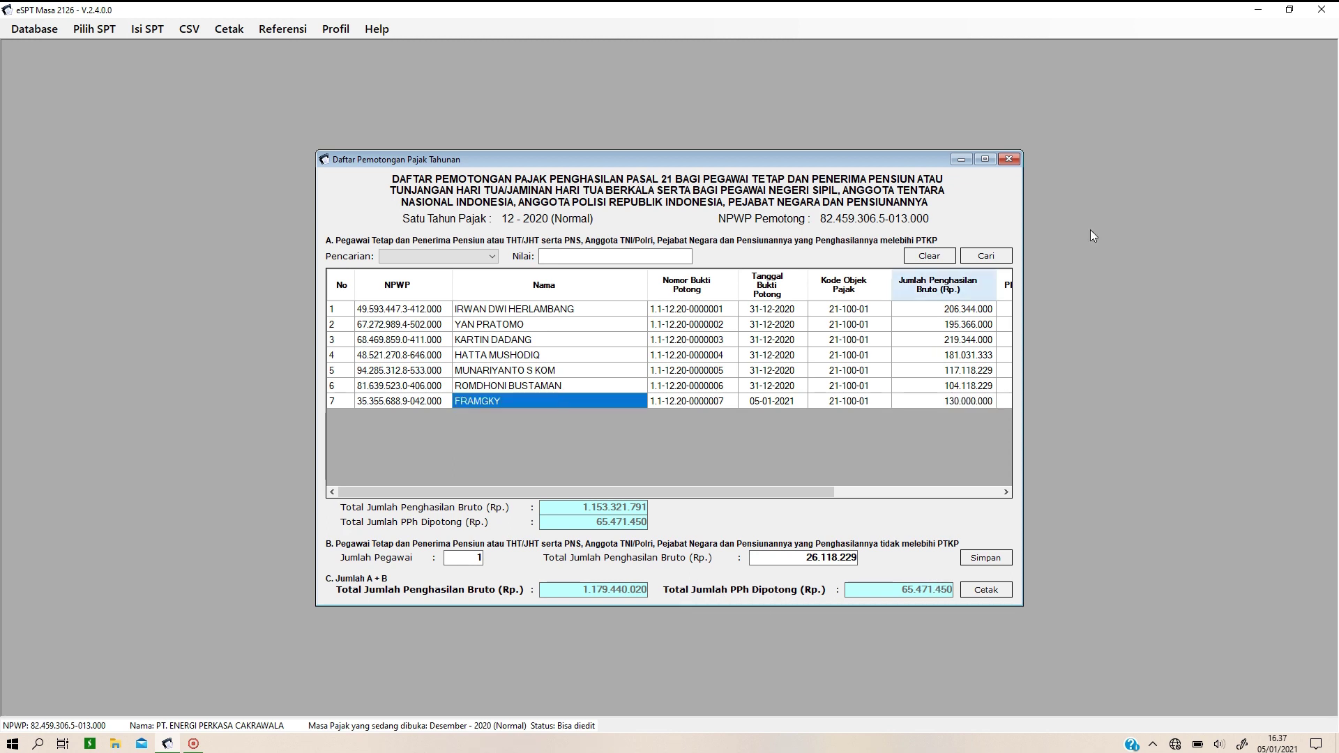
left_click(1003, 158)
Step: Open the A1 list under Daftar Bukti Potong and delete the seventh employee's slip
left_click(143, 29)
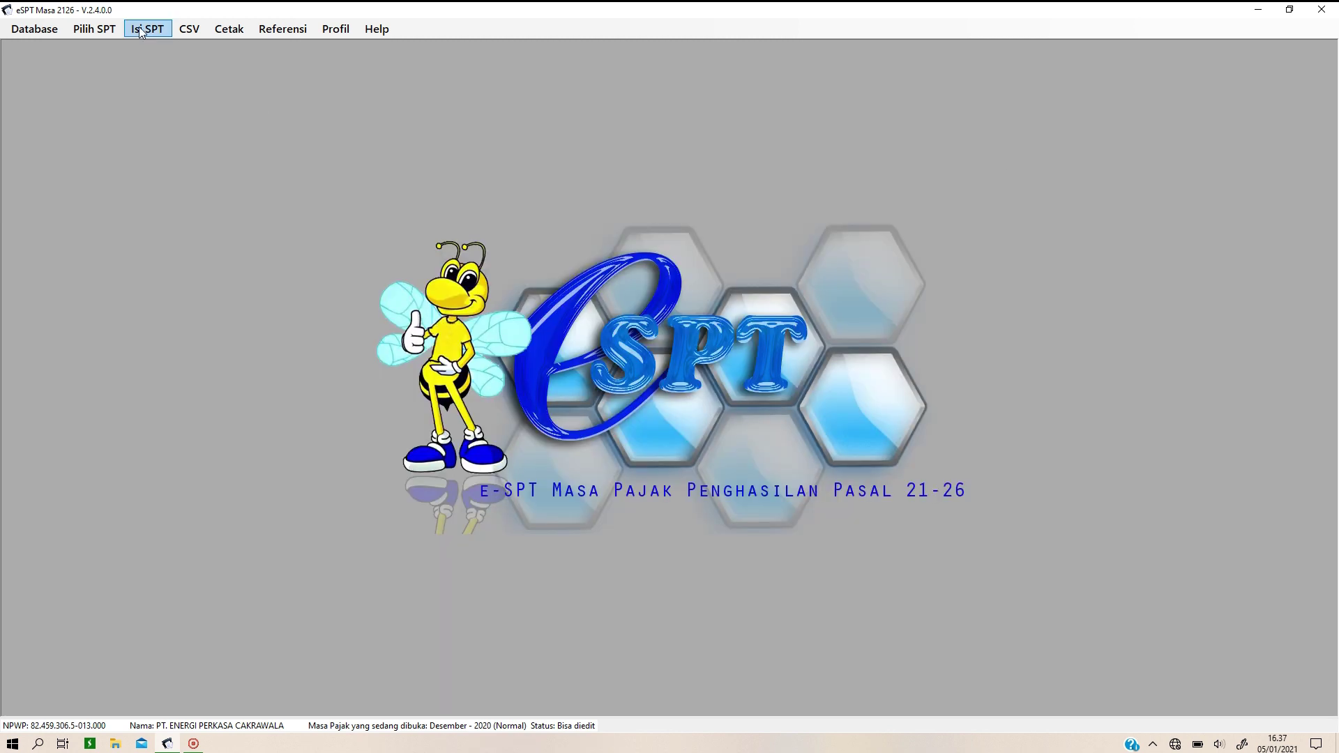
mouse_move(293, 65)
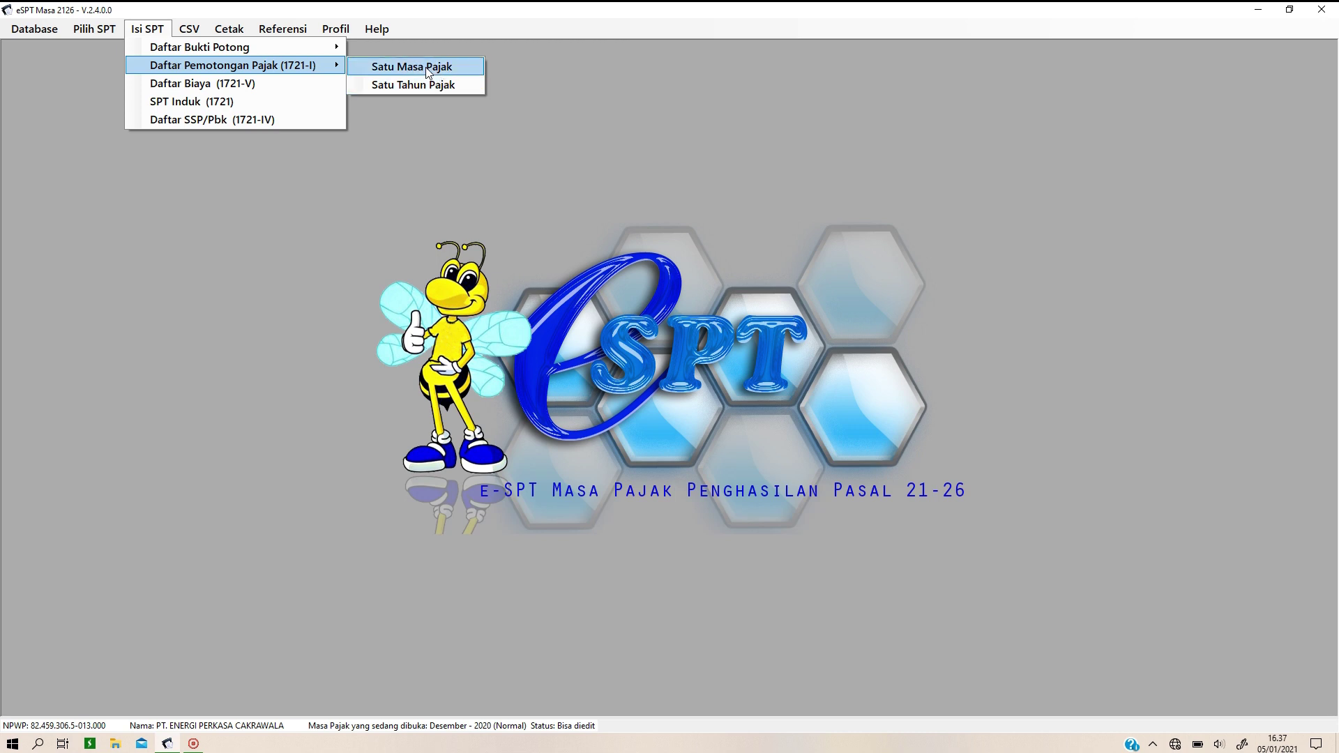
mouse_move(256, 49)
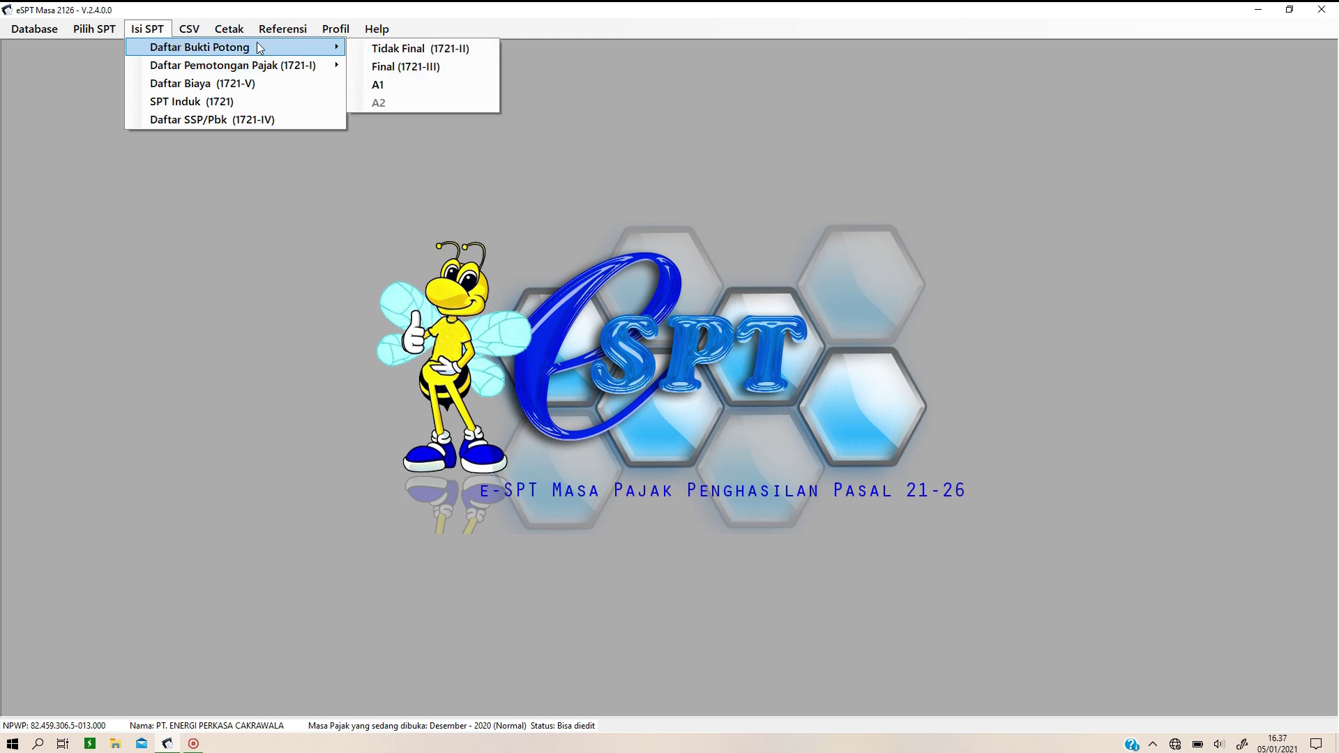
left_click(430, 84)
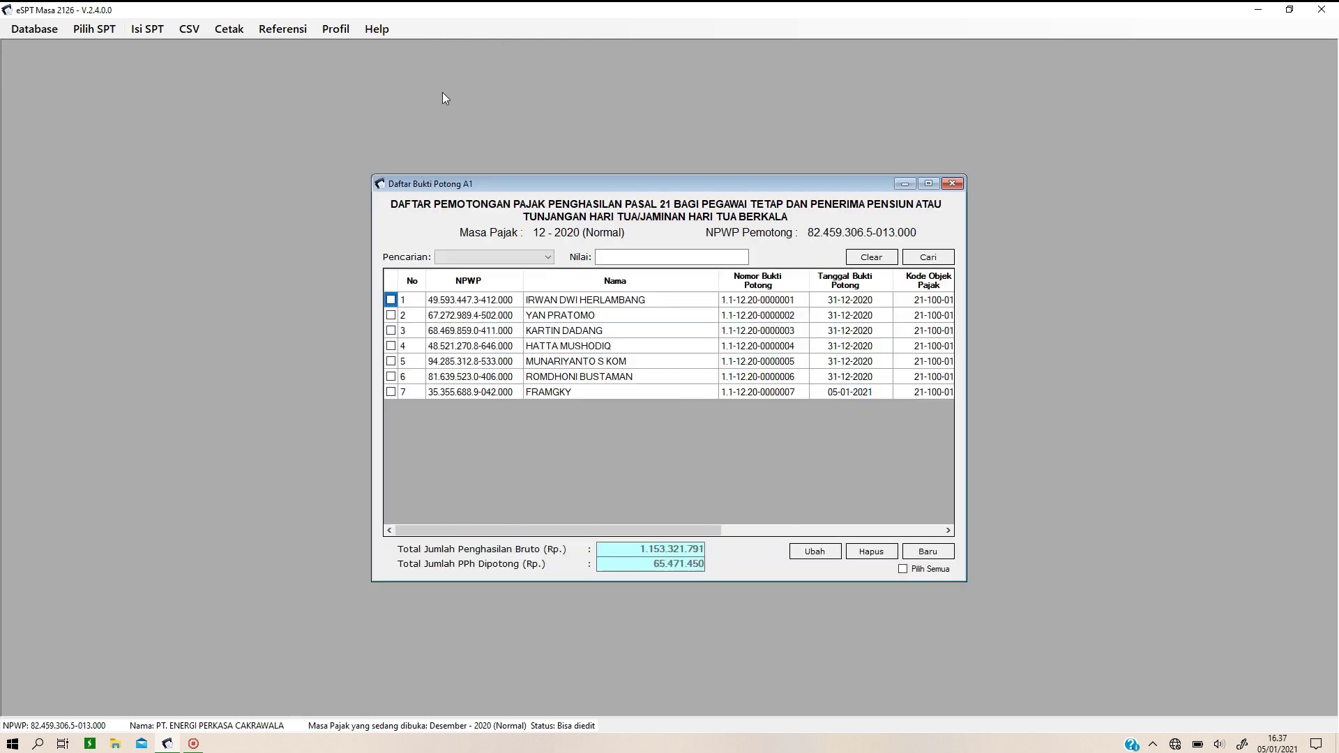
left_click(391, 392)
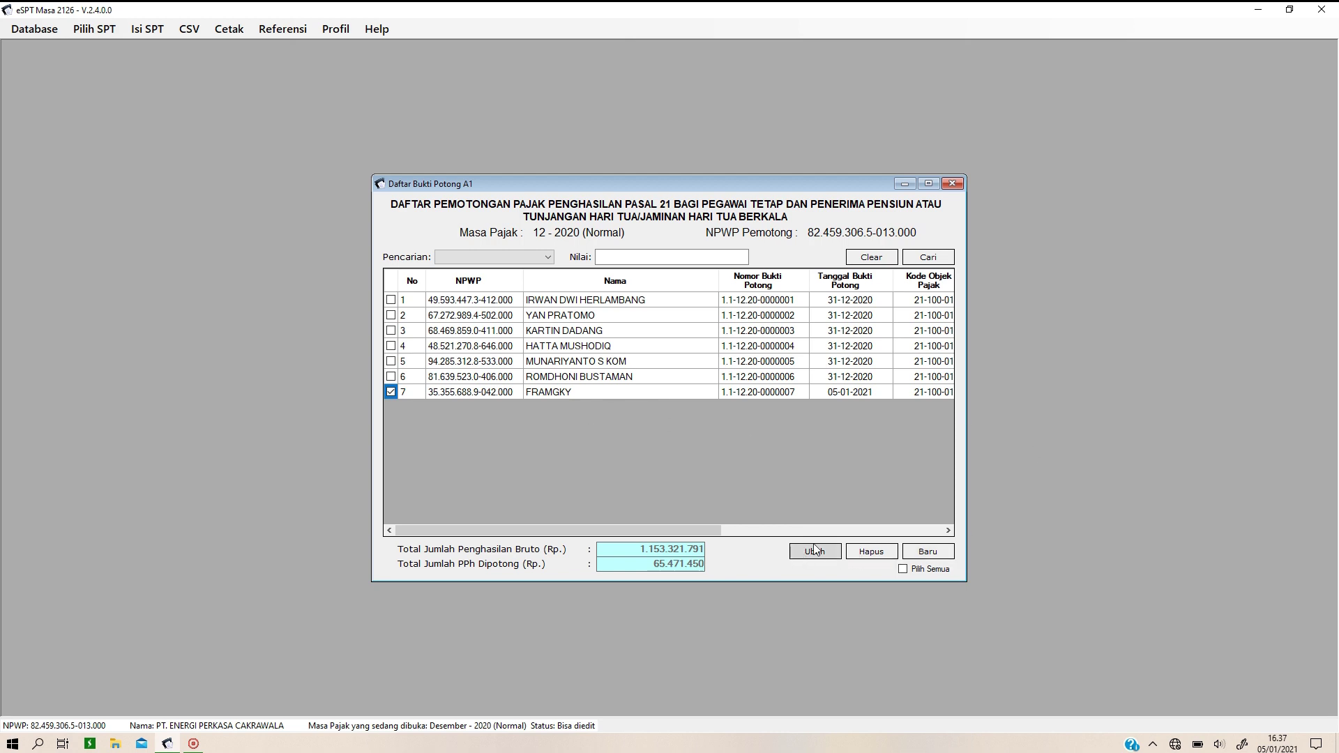
left_click(871, 551)
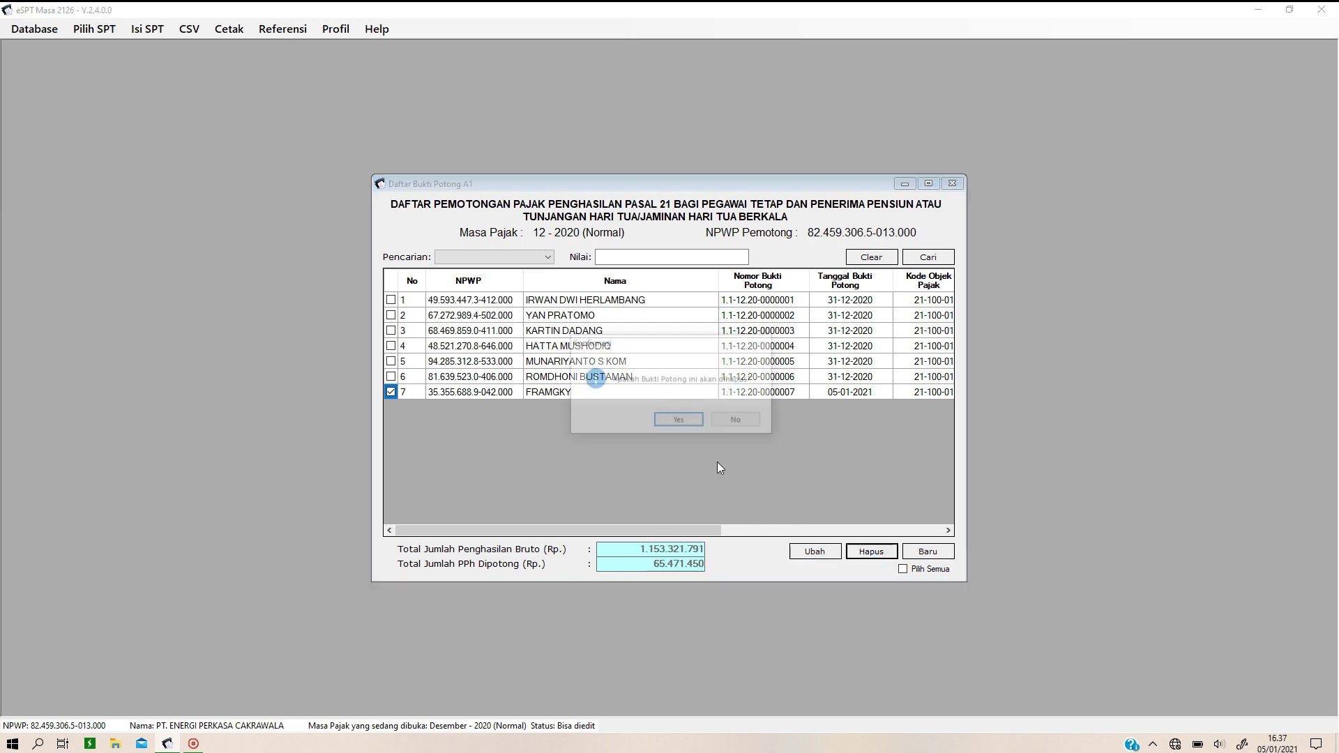
left_click(680, 424)
left_click(698, 422)
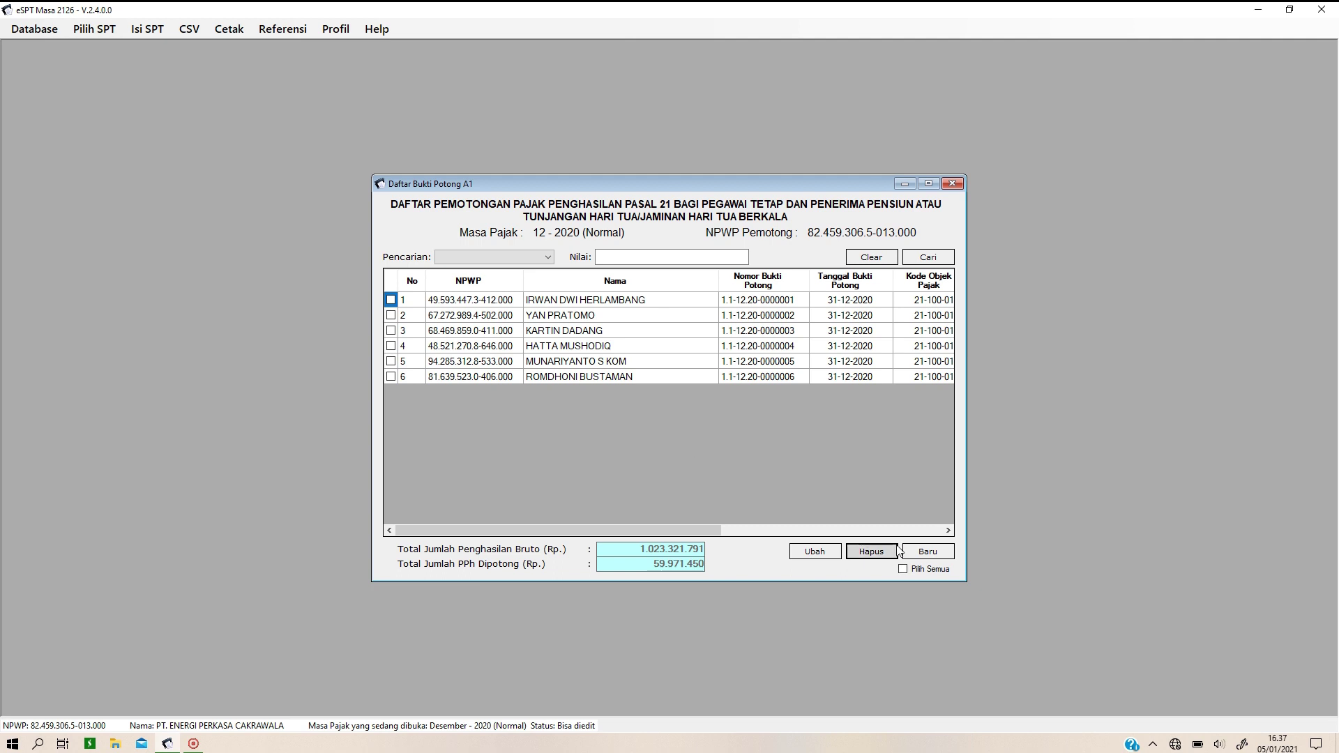
Step: Start a new A1 slip and fill in the recipient's identity from the fifth employee in the Referensi list
left_click(928, 552)
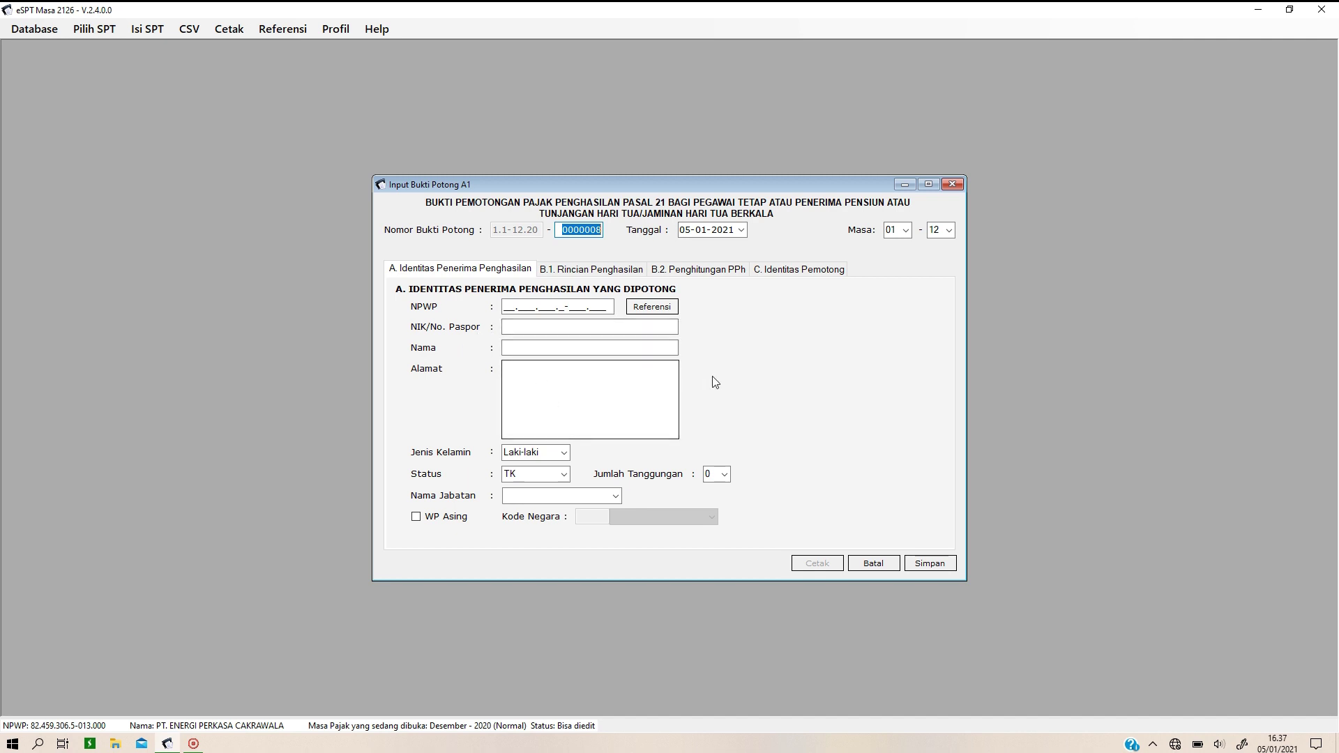
left_click(652, 306)
scroll(825, 382, "down", 1)
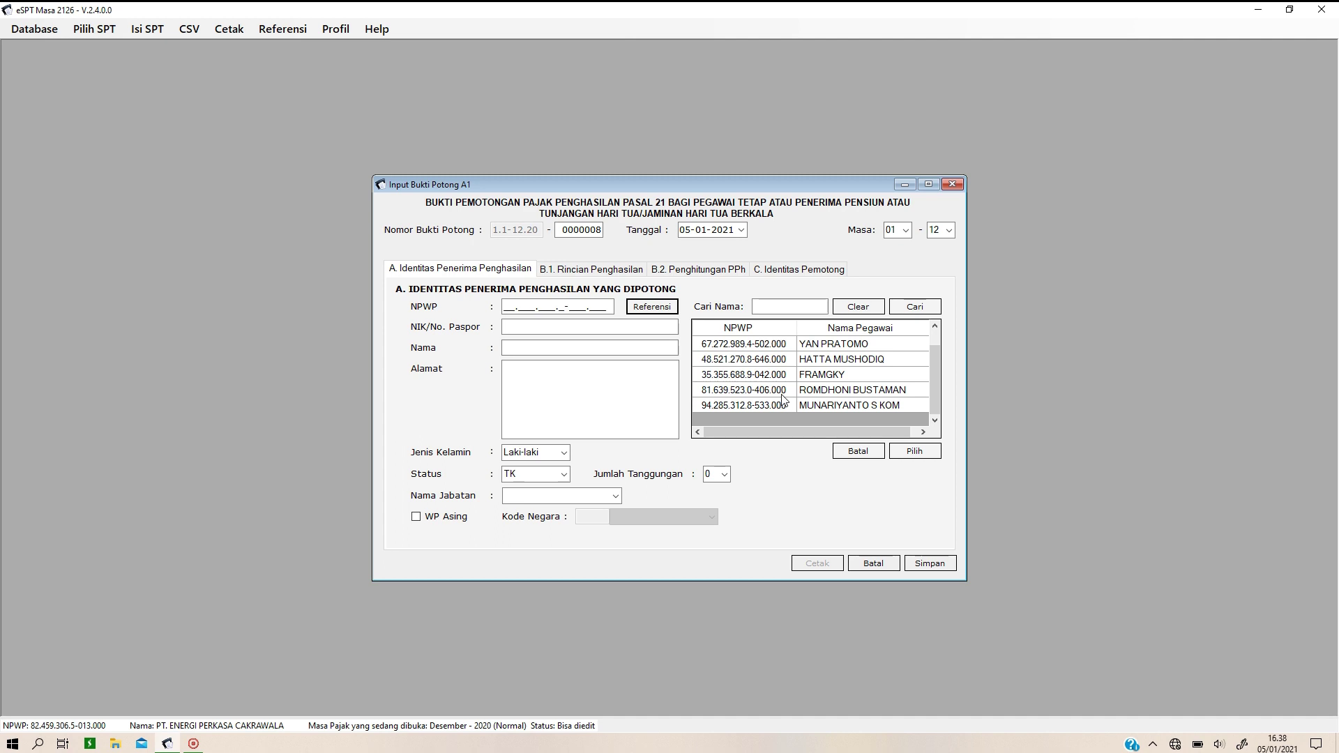
left_click(748, 374)
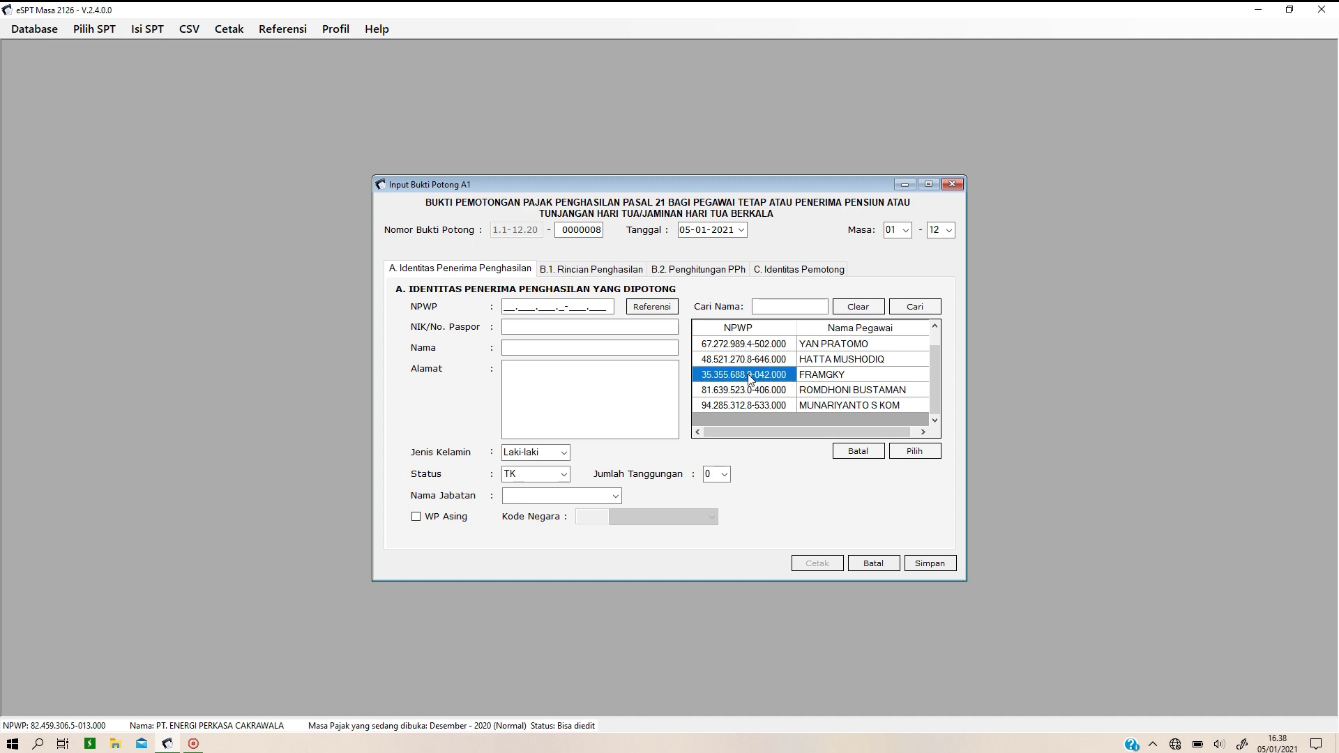
left_click(911, 450)
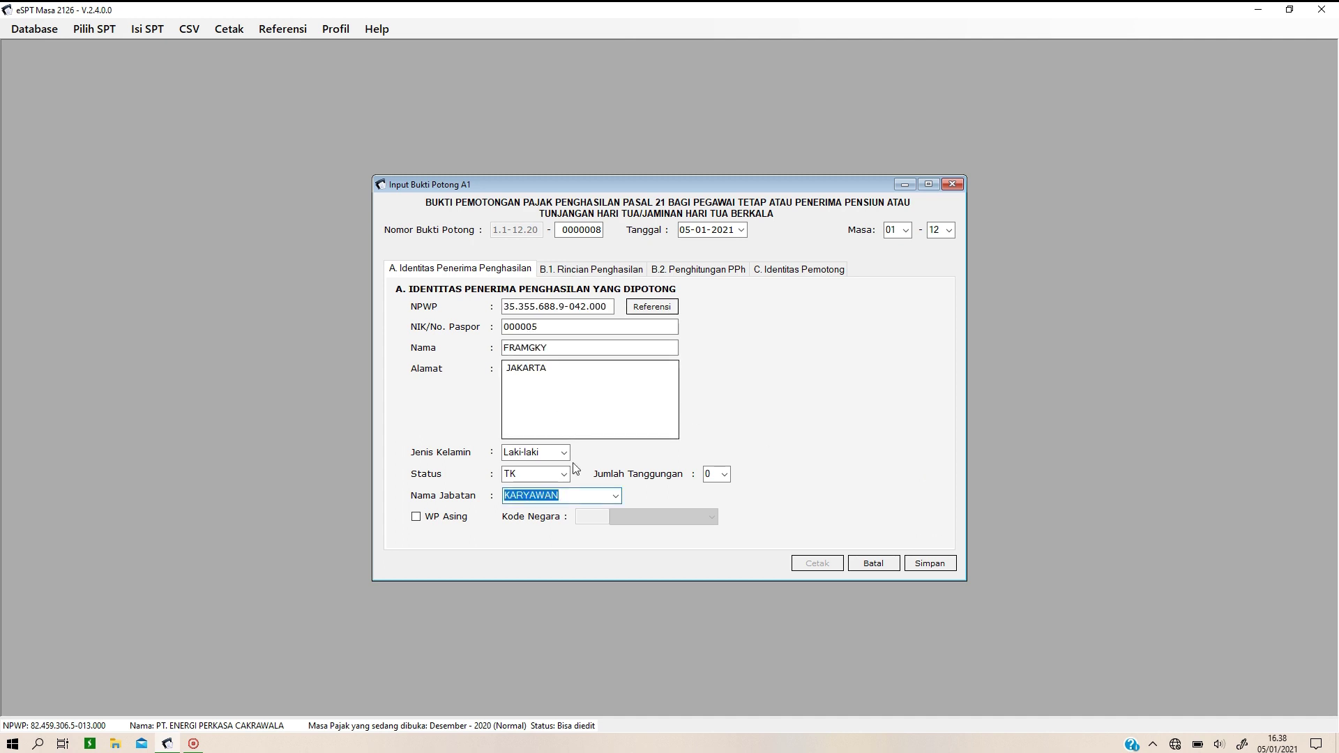
Step: Enter 54.000.000 as Gaji/Pensiun atau THT/JHT in section B.1 of the new slip
left_click(577, 275)
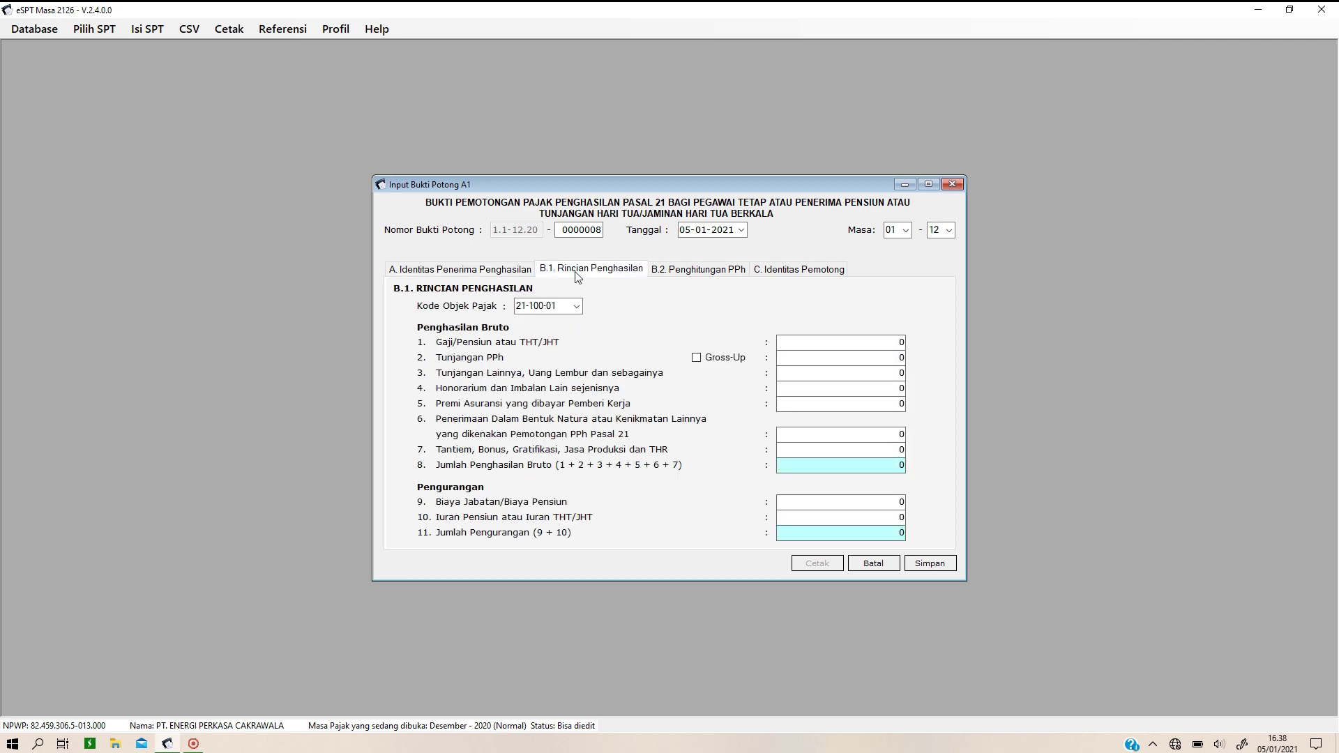
left_click(900, 341)
type("54.000.0")
type("00")
key("Tab")
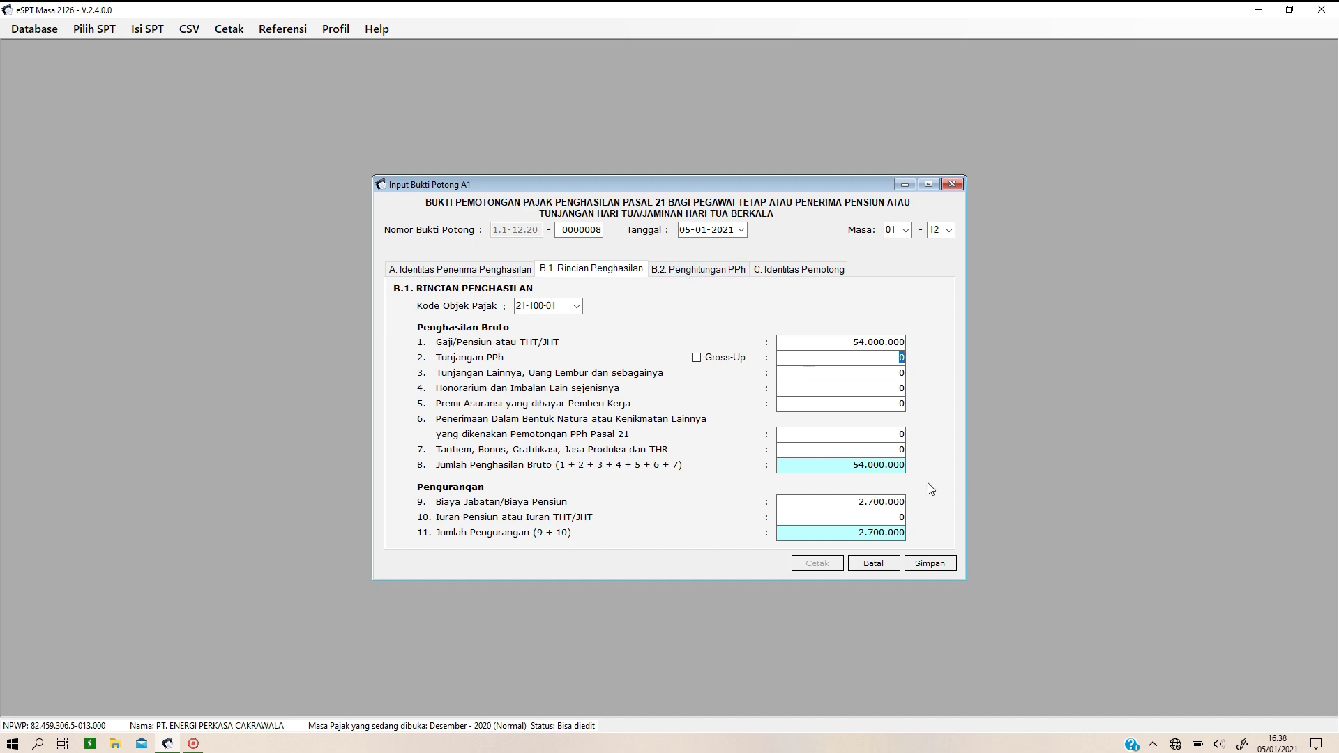
Step: Check the new slip's PPh calculation in B.2, save the slip and close the input form
left_click(719, 275)
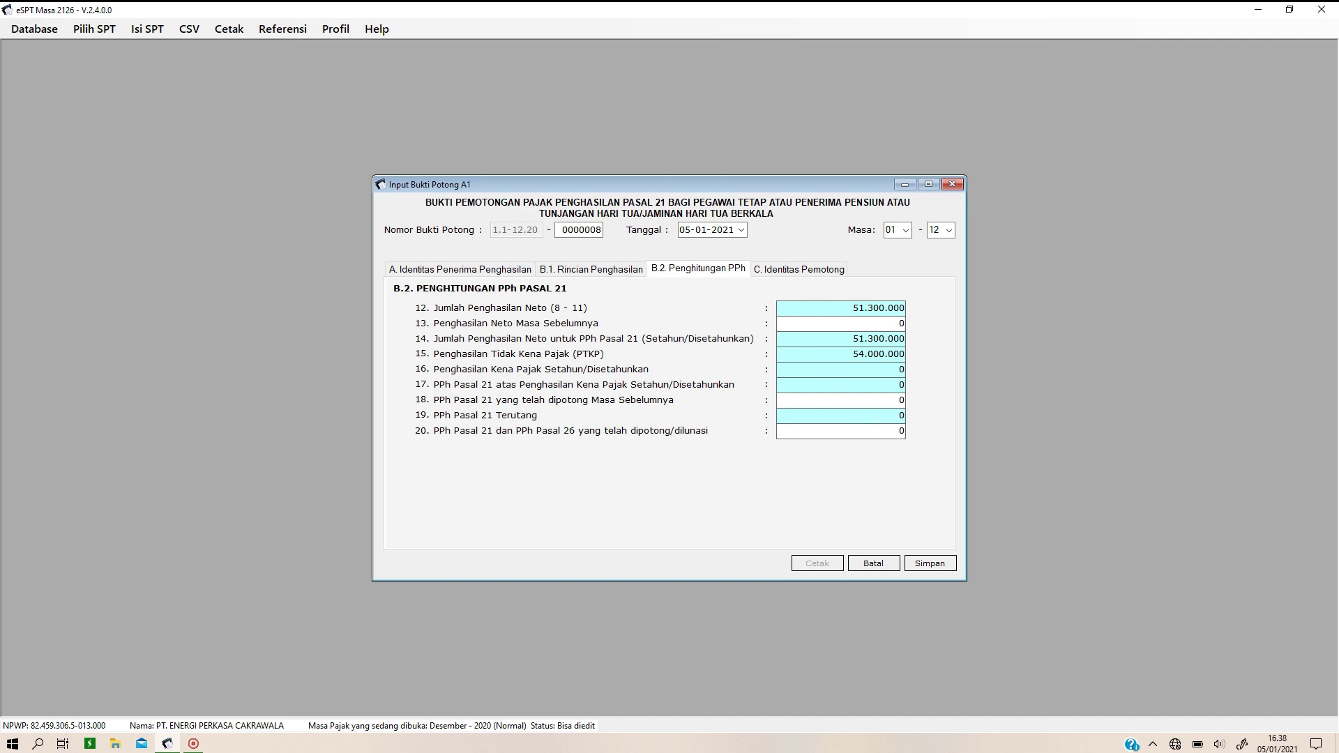
left_click(922, 563)
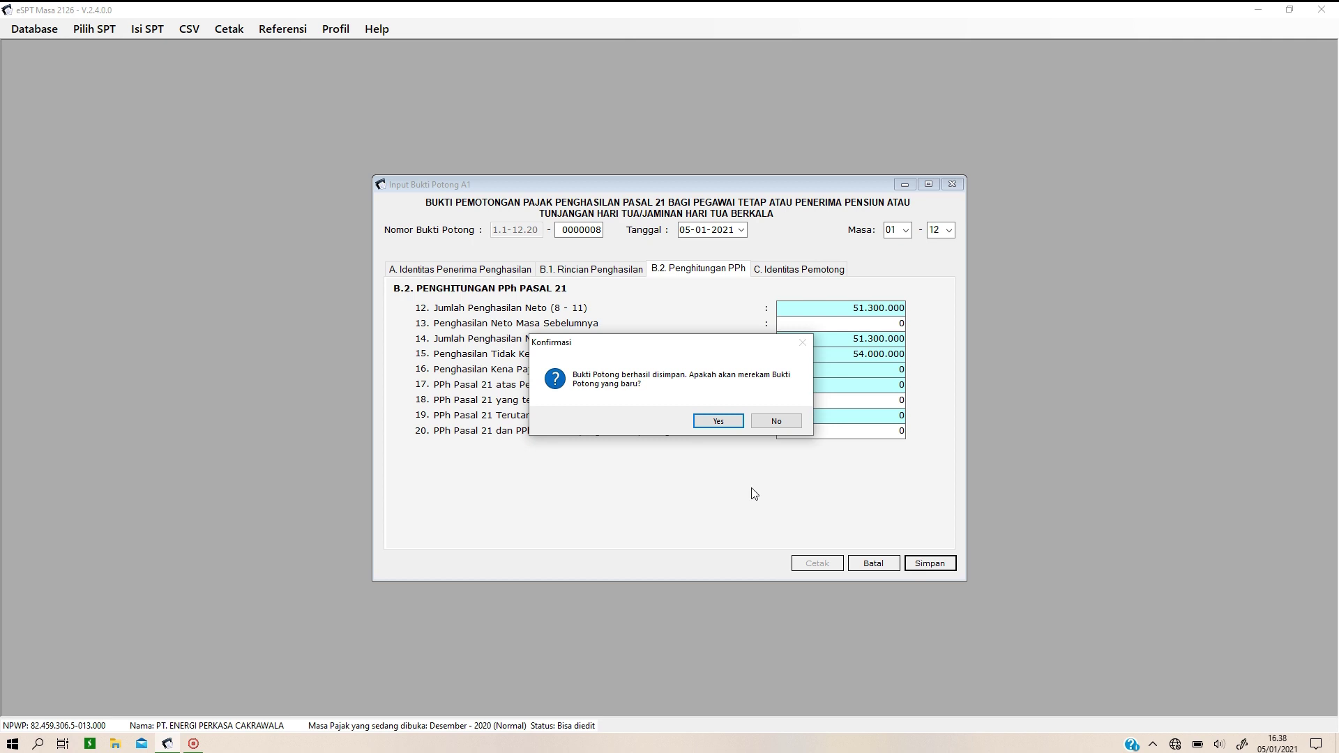
left_click(718, 422)
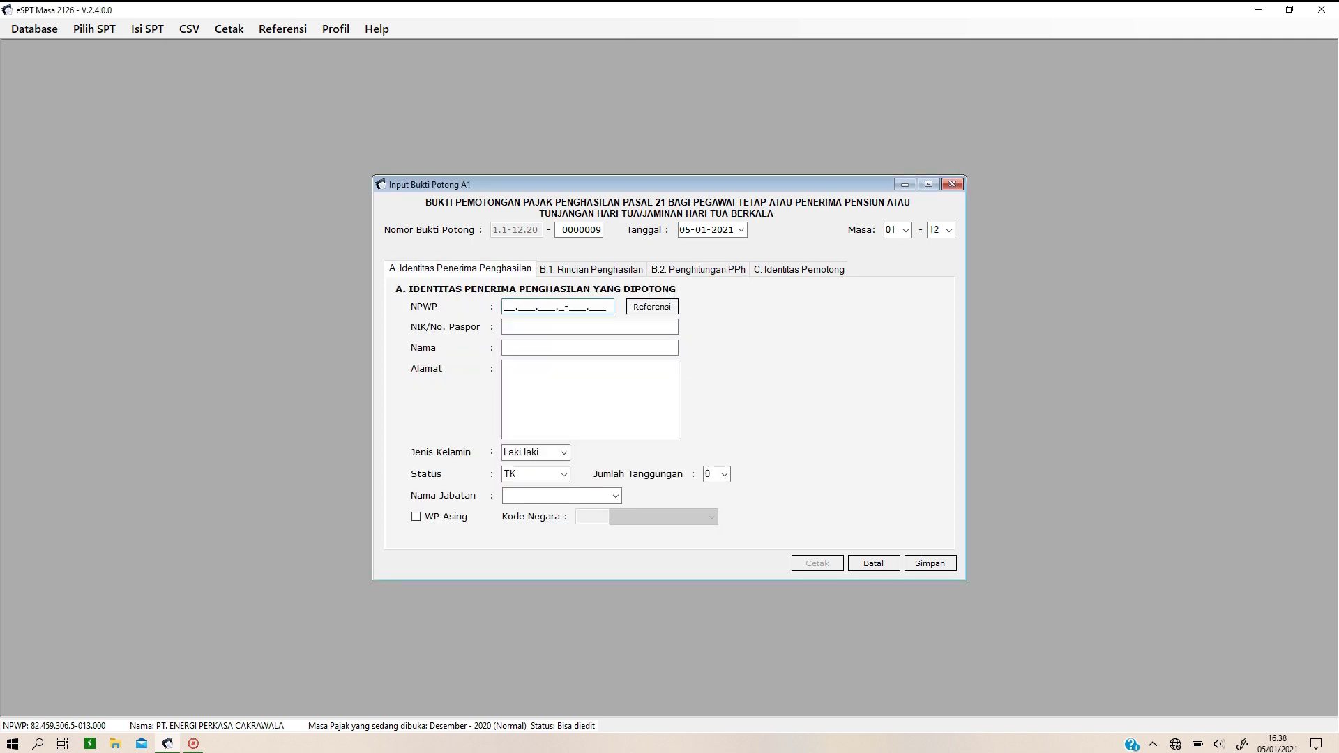
left_click(954, 184)
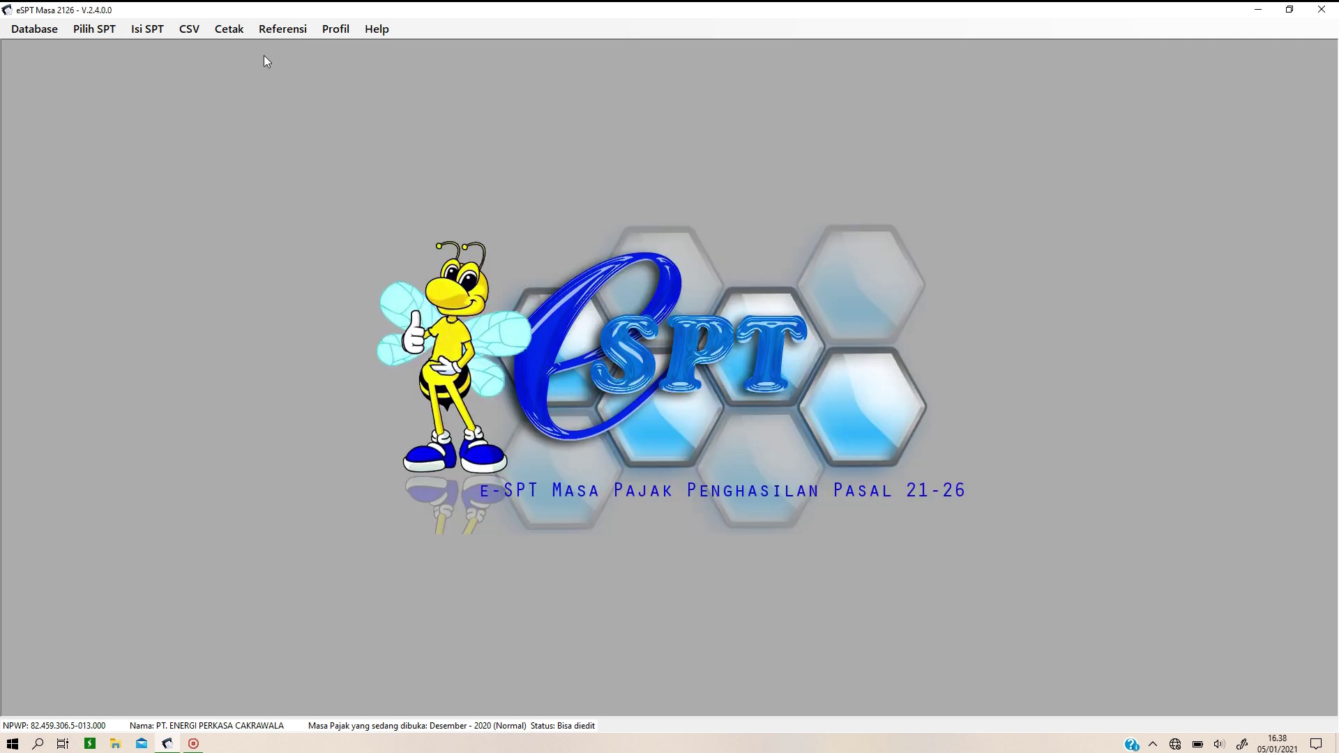
Step: Open the Satu Tahun Pajak 1721-I list, review the employees above and below PTKP, and close it
left_click(111, 31)
mouse_move(148, 29)
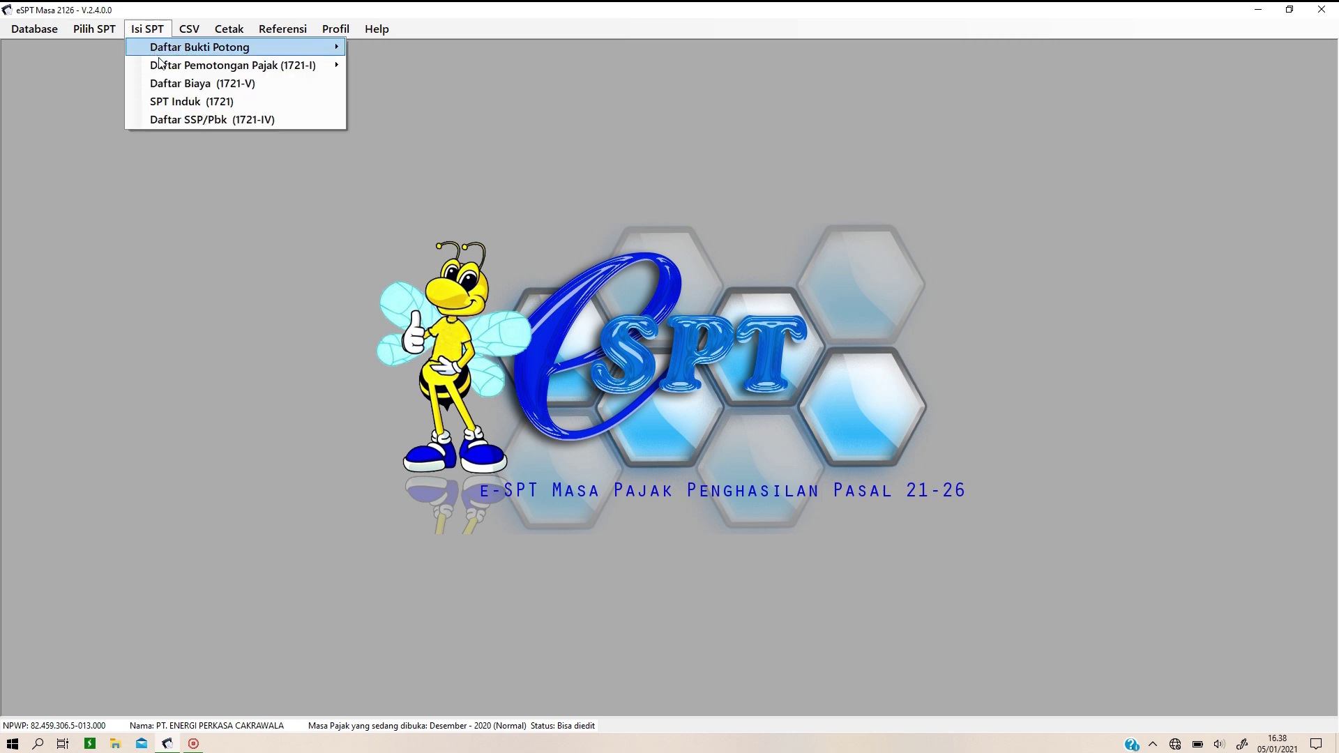
mouse_move(162, 65)
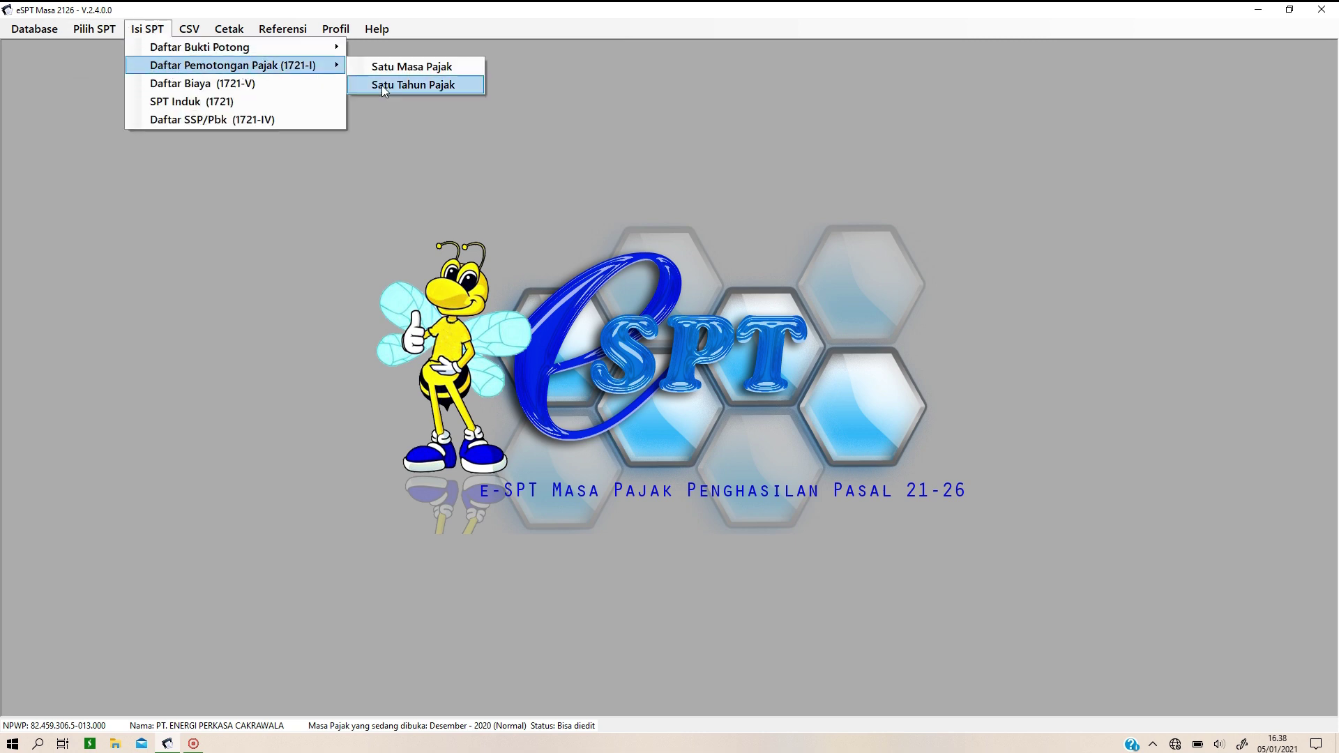
left_click(441, 92)
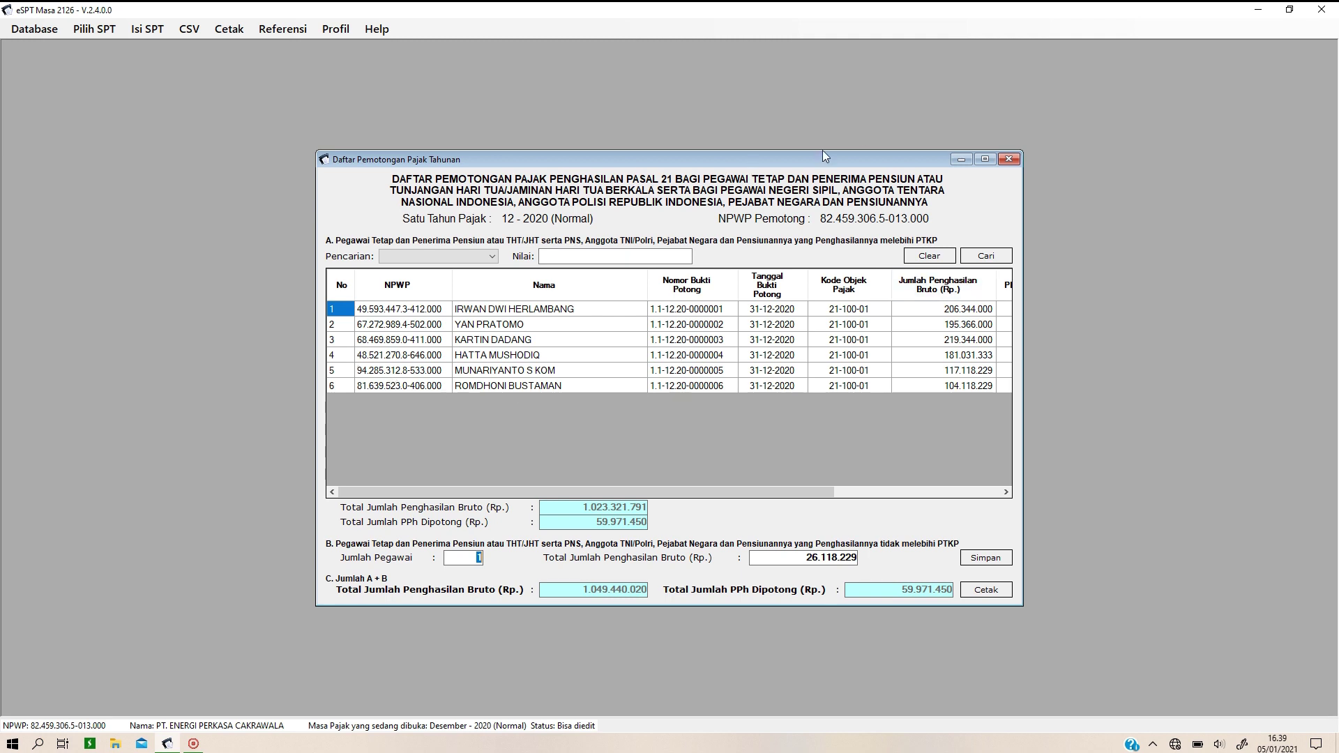
left_click(1009, 159)
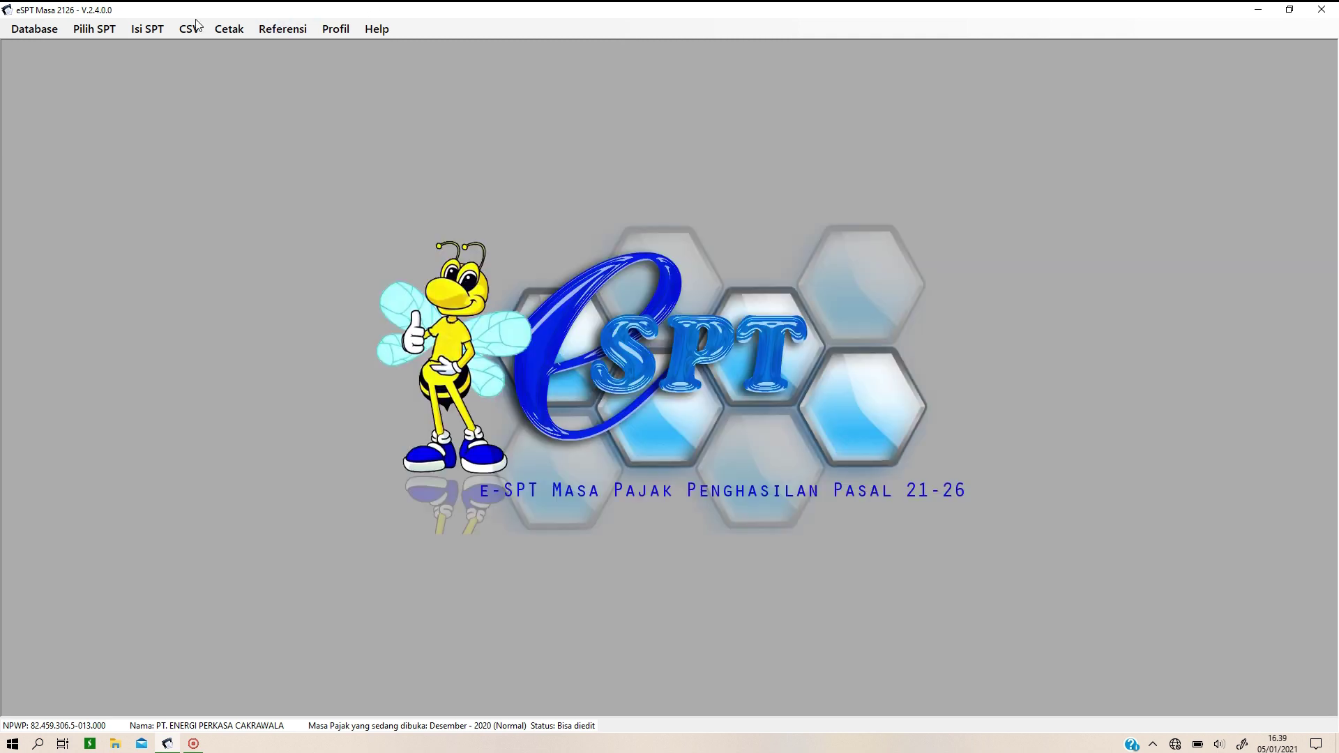
Step: Start a new entry in the Satu Masa Pajak 1721-I list with Kode Objek Pajak 21-100-01 and close the form unsaved
left_click(147, 28)
mouse_move(155, 66)
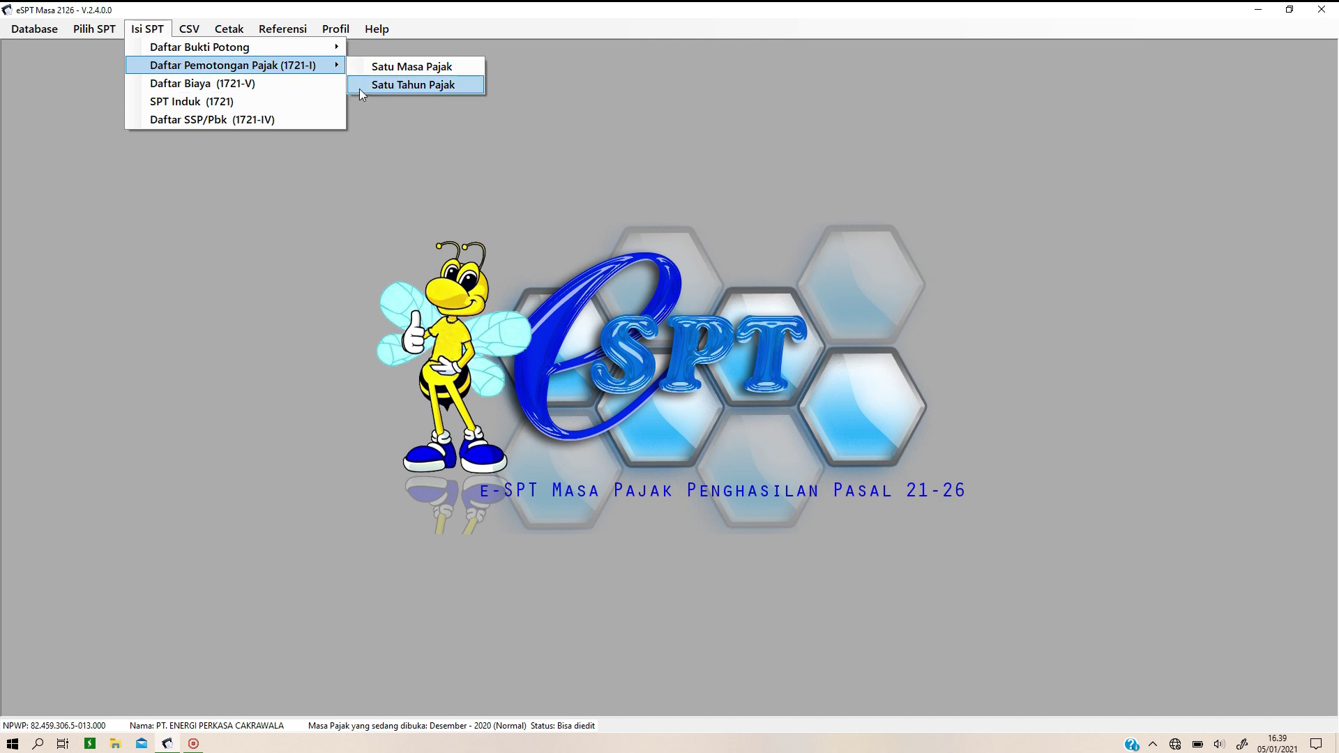
left_click(408, 67)
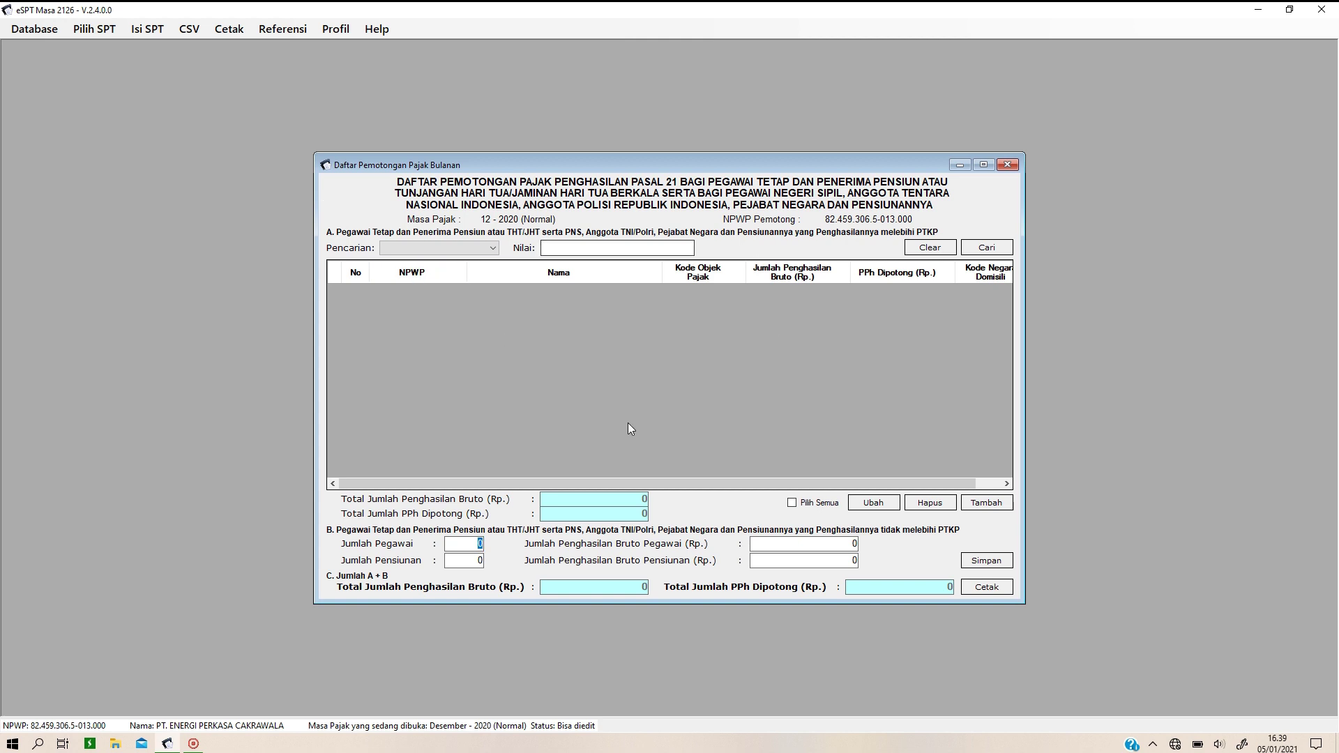
left_click(998, 507)
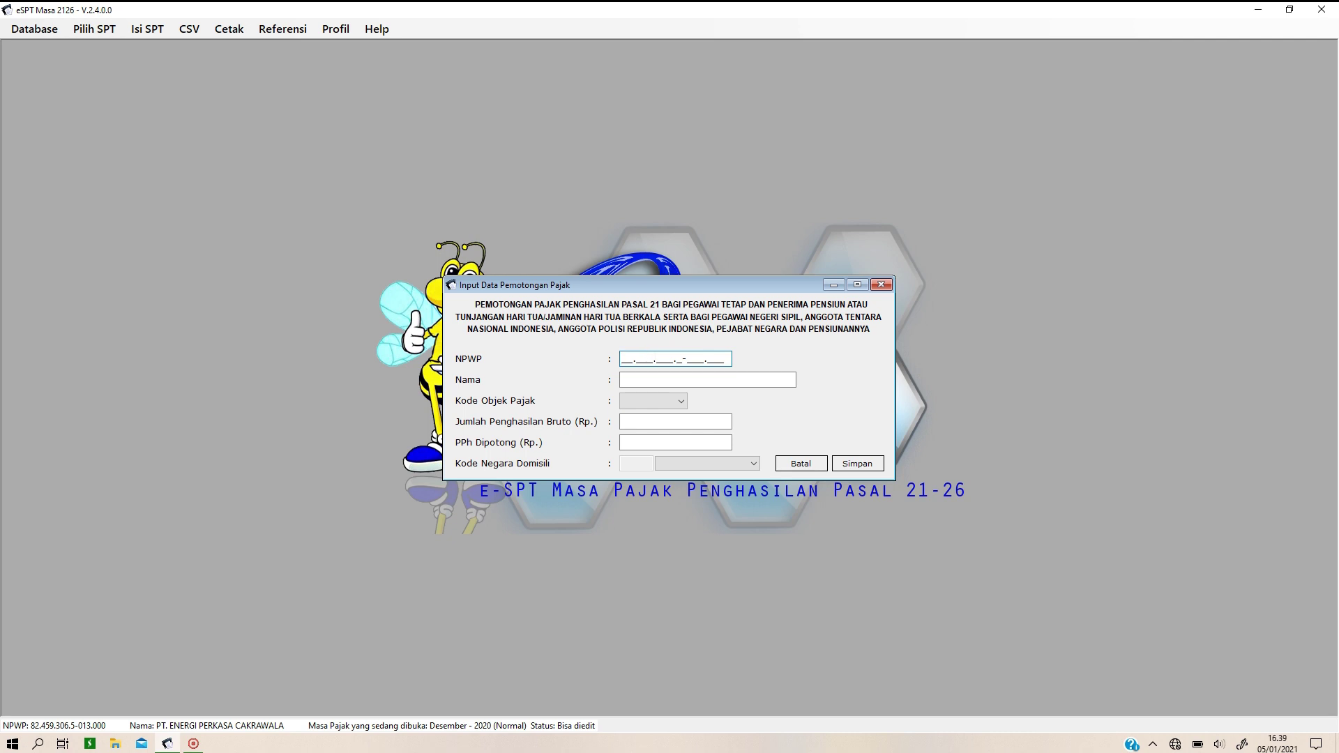
left_click(659, 402)
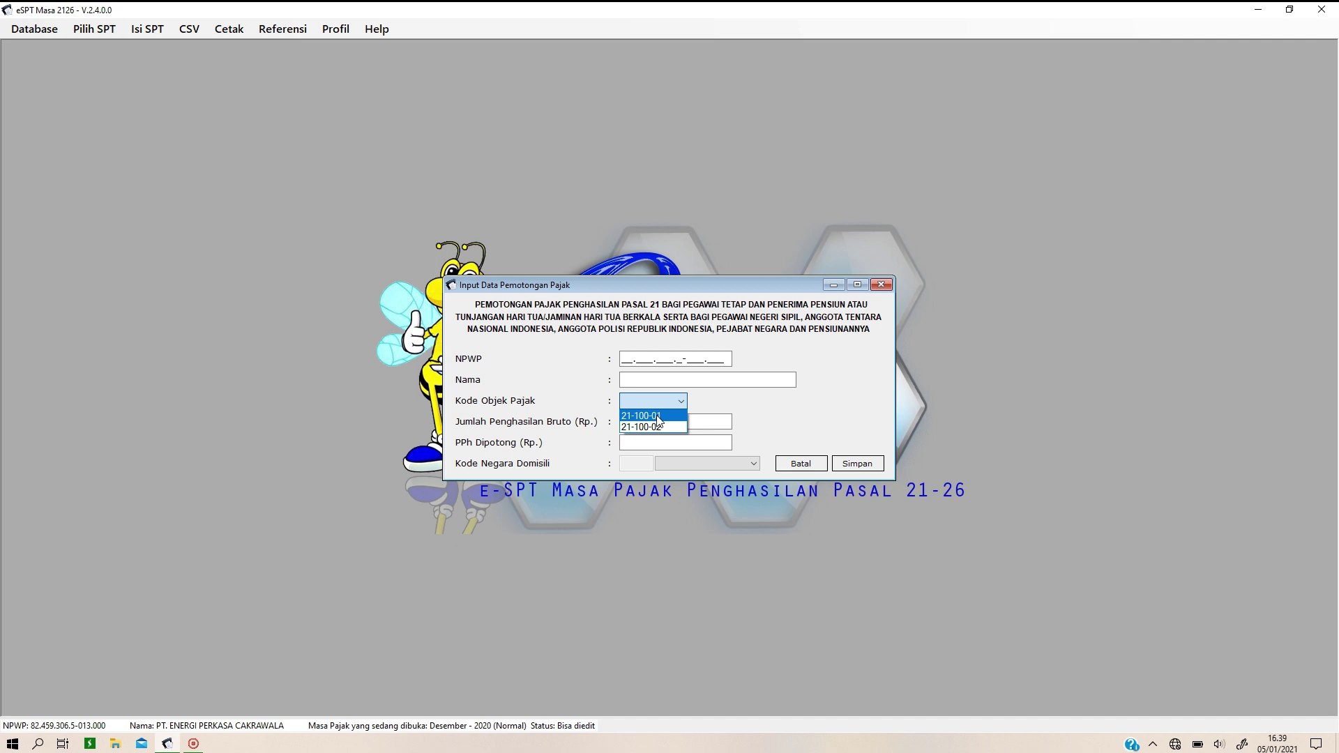
left_click(658, 416)
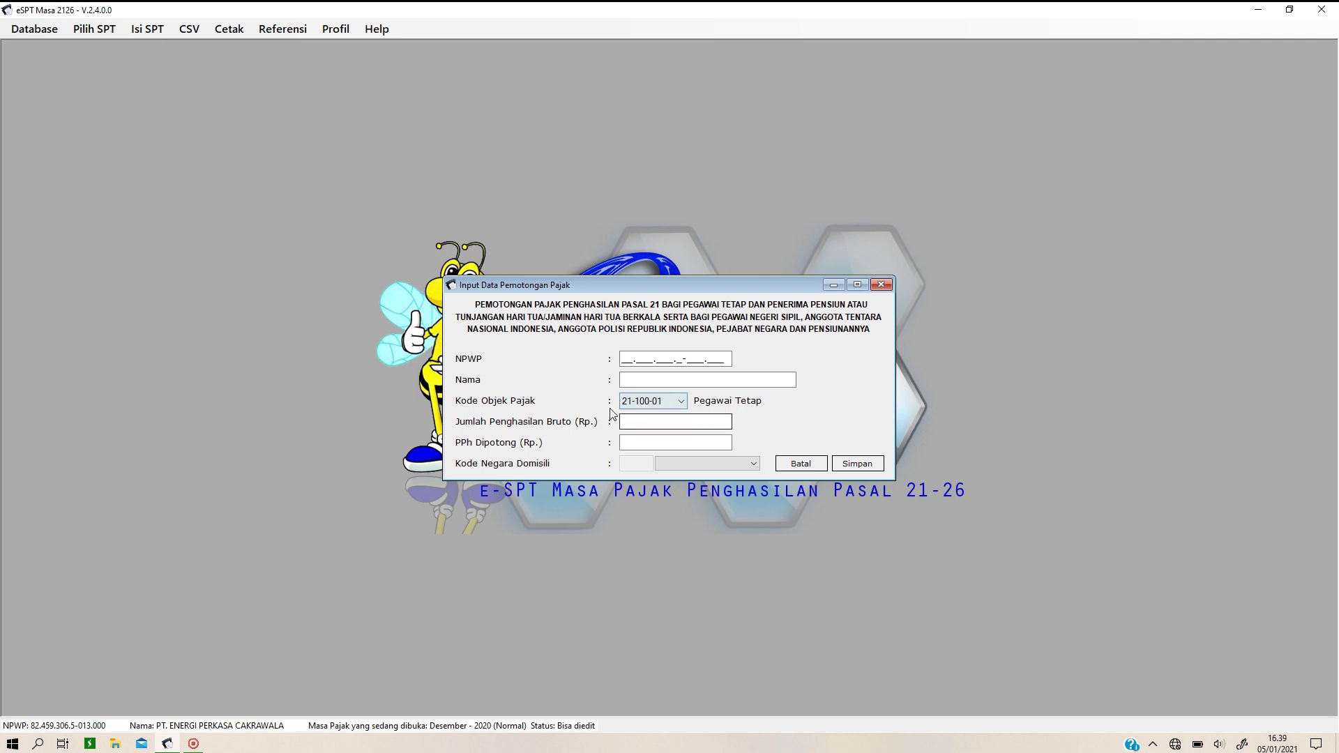
left_click(638, 423)
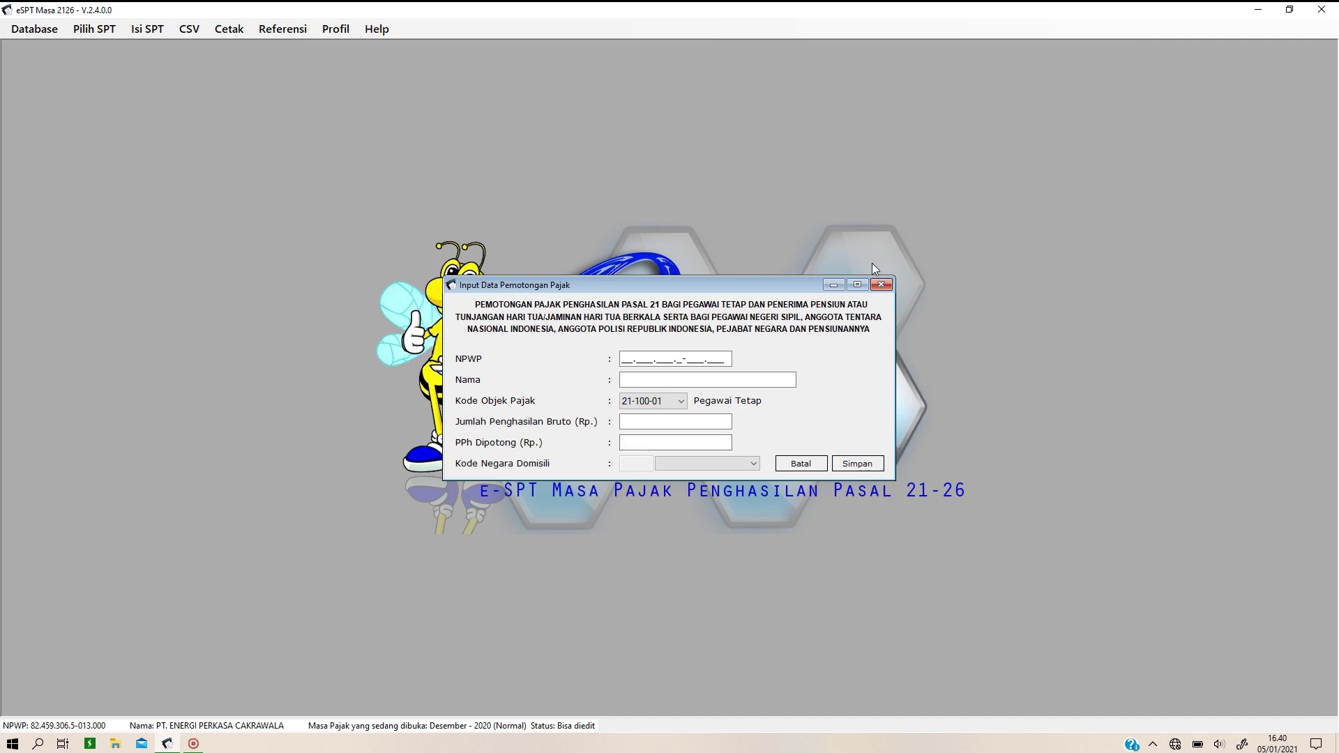
left_click(881, 284)
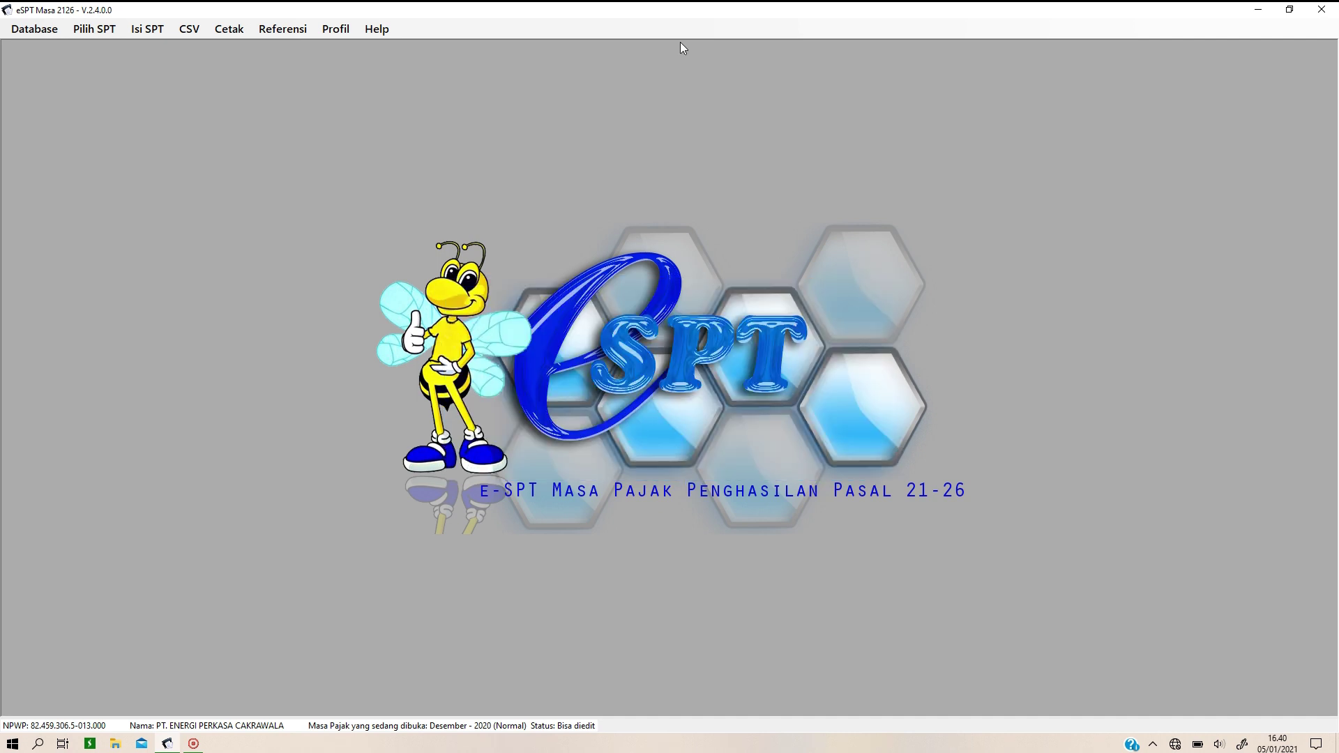
Step: Reopen the Satu Masa Pajak 1721-I list, review its sections A to C, and close it
left_click(148, 29)
mouse_move(251, 66)
left_click(411, 72)
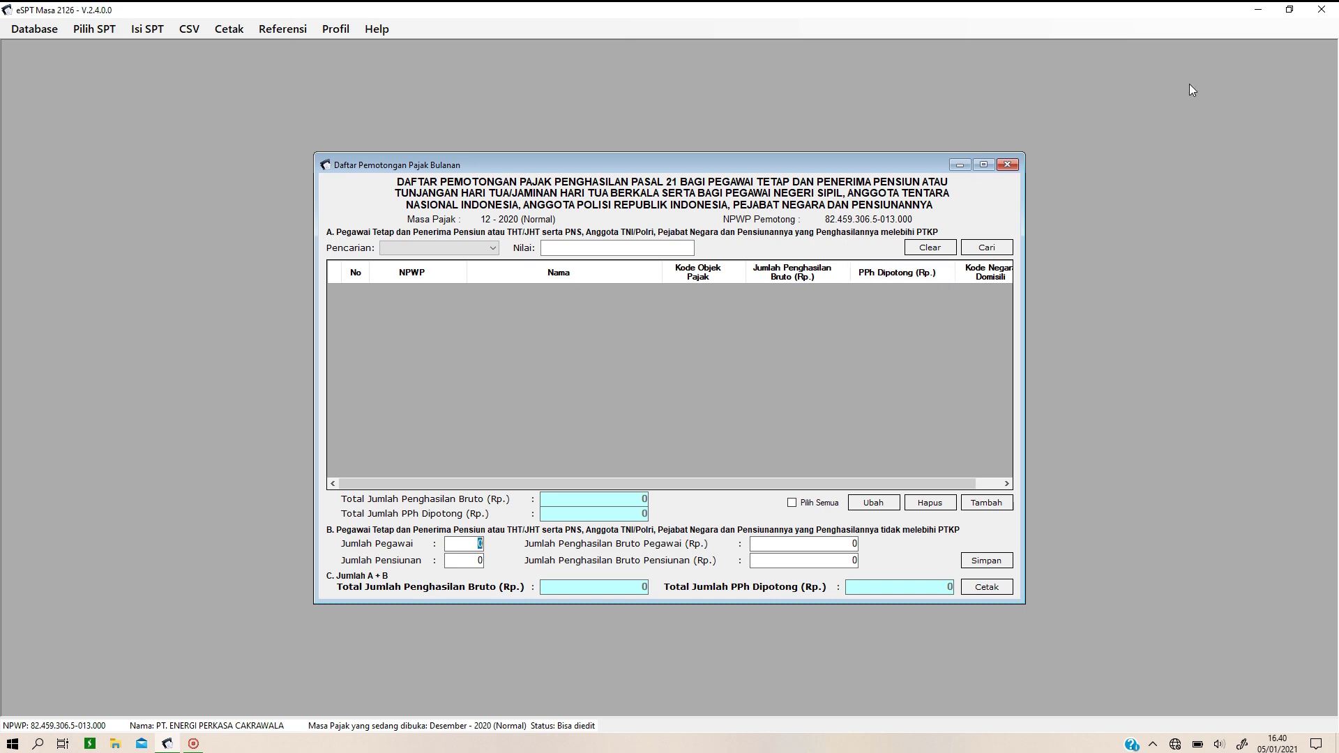
left_click(1008, 165)
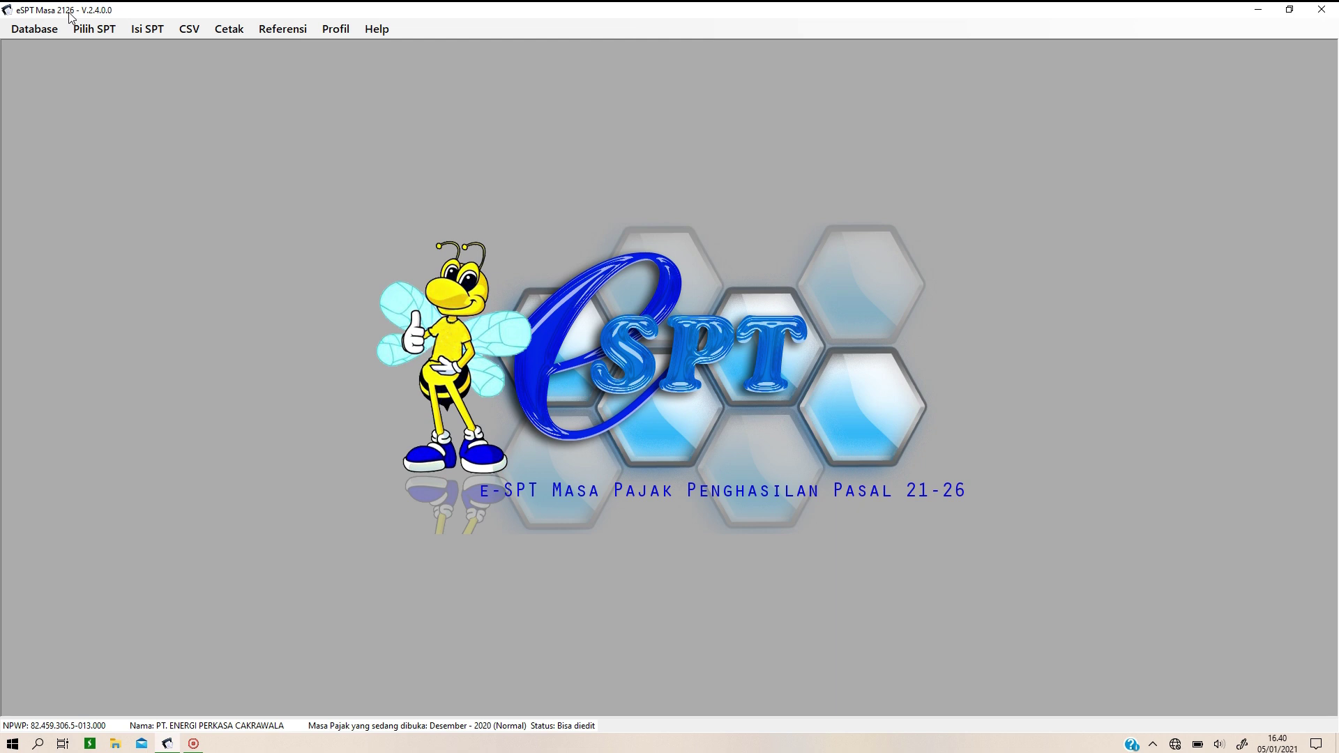
Step: Open SPT Induk (1721), review sections B.1 through E including the D. Lampiran checklist, and close the form without saving
left_click(94, 29)
mouse_move(147, 29)
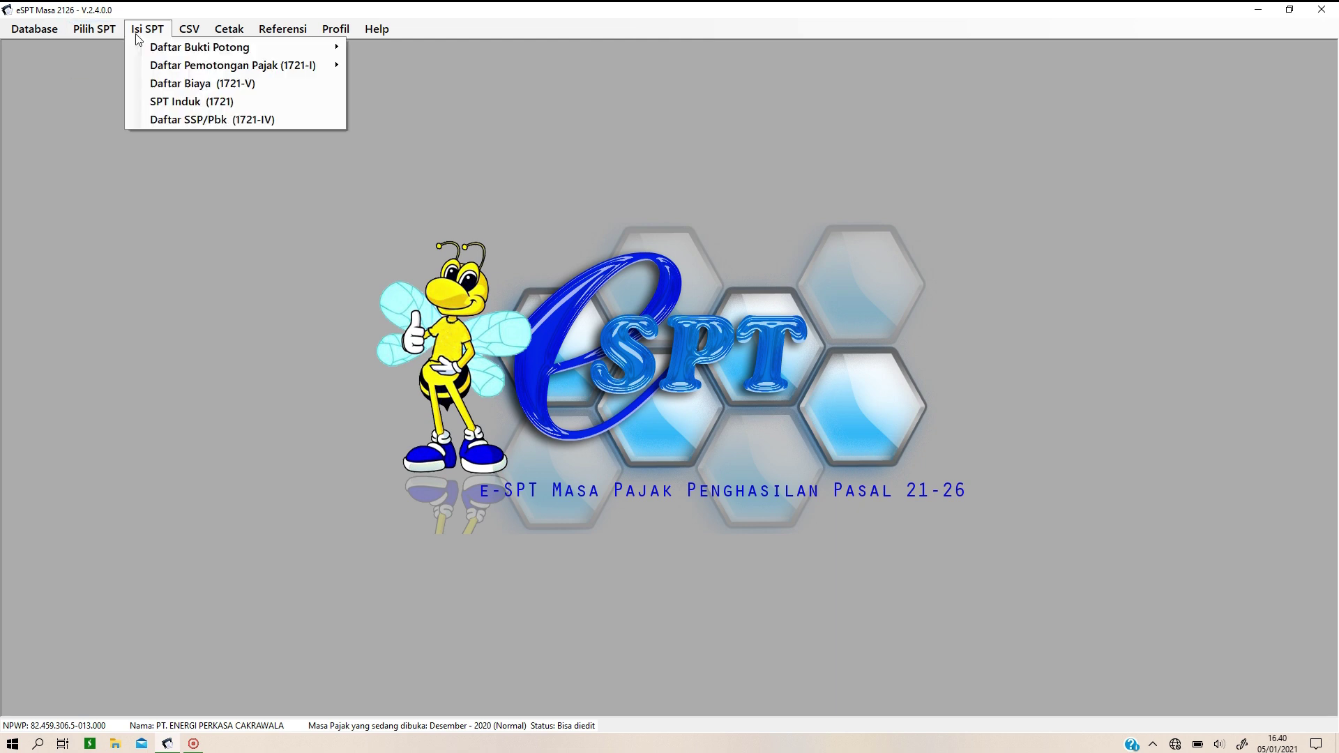
mouse_move(155, 64)
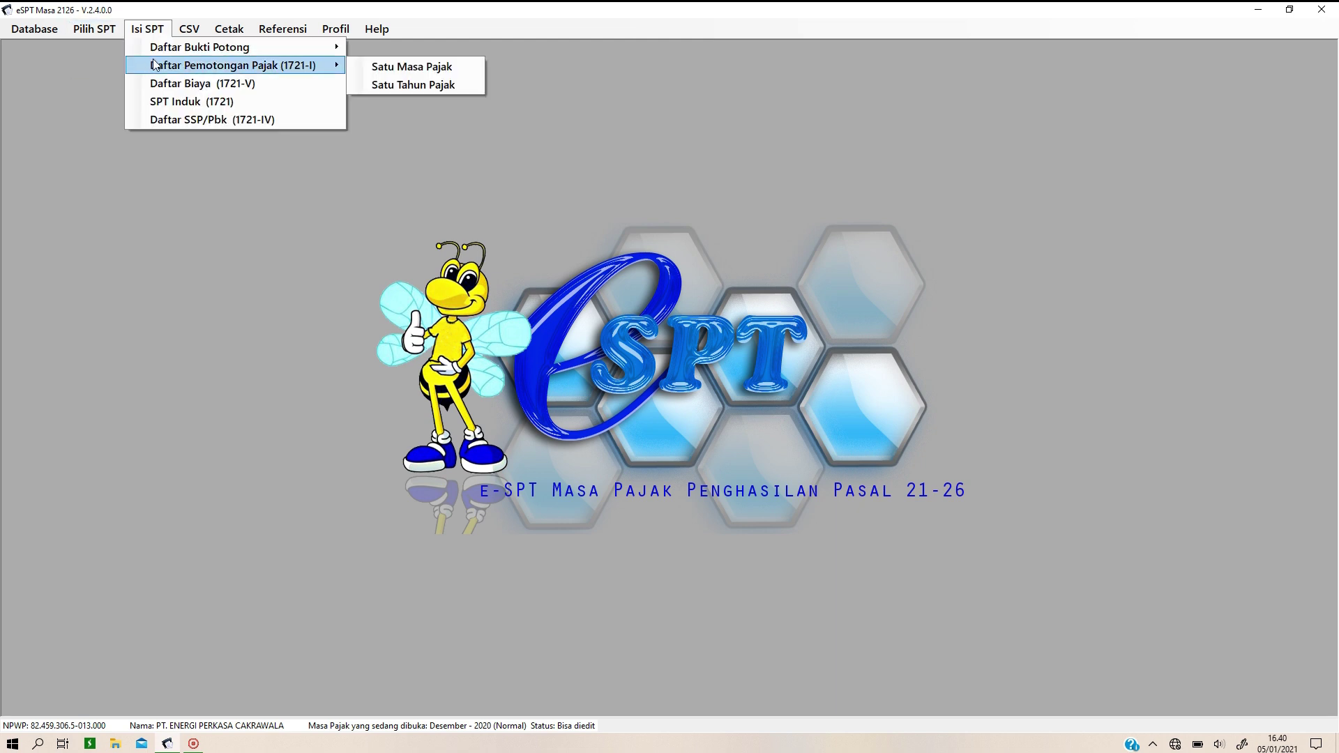
left_click(157, 105)
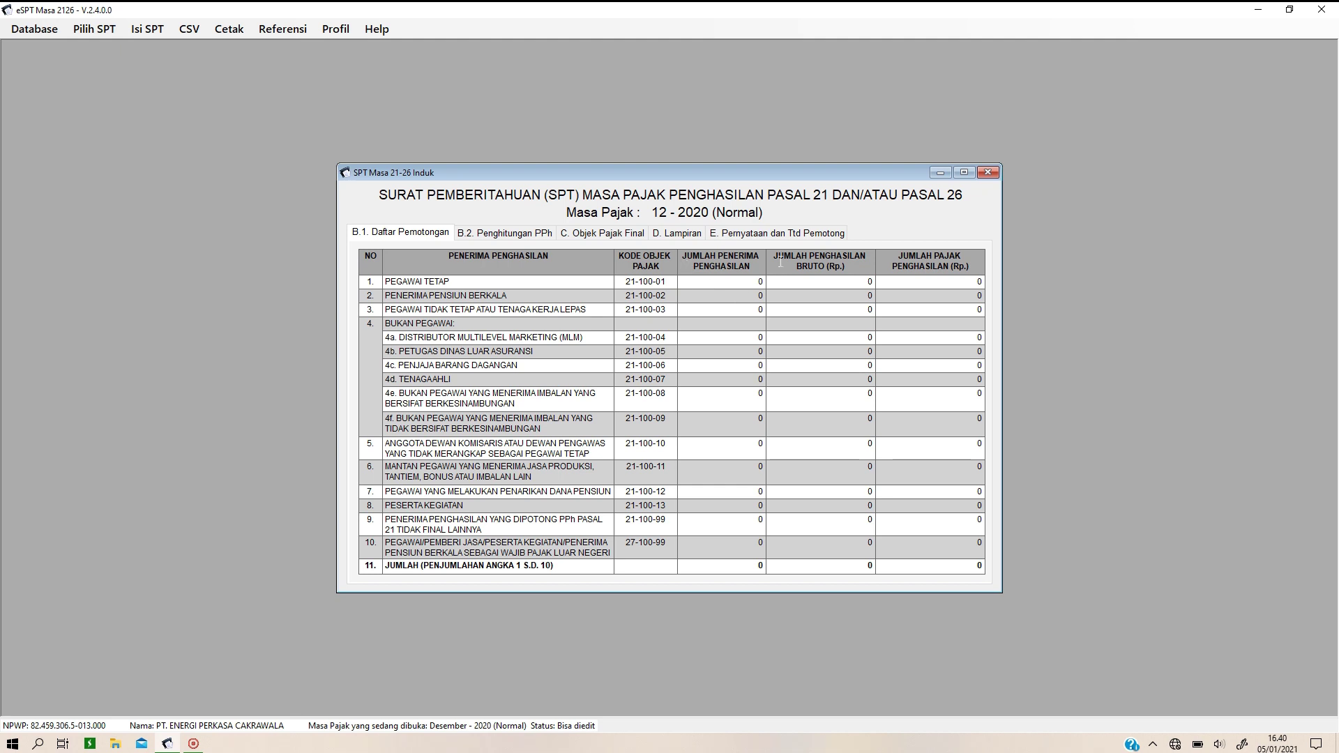
left_click(531, 235)
left_click(603, 234)
left_click(676, 234)
left_click(743, 234)
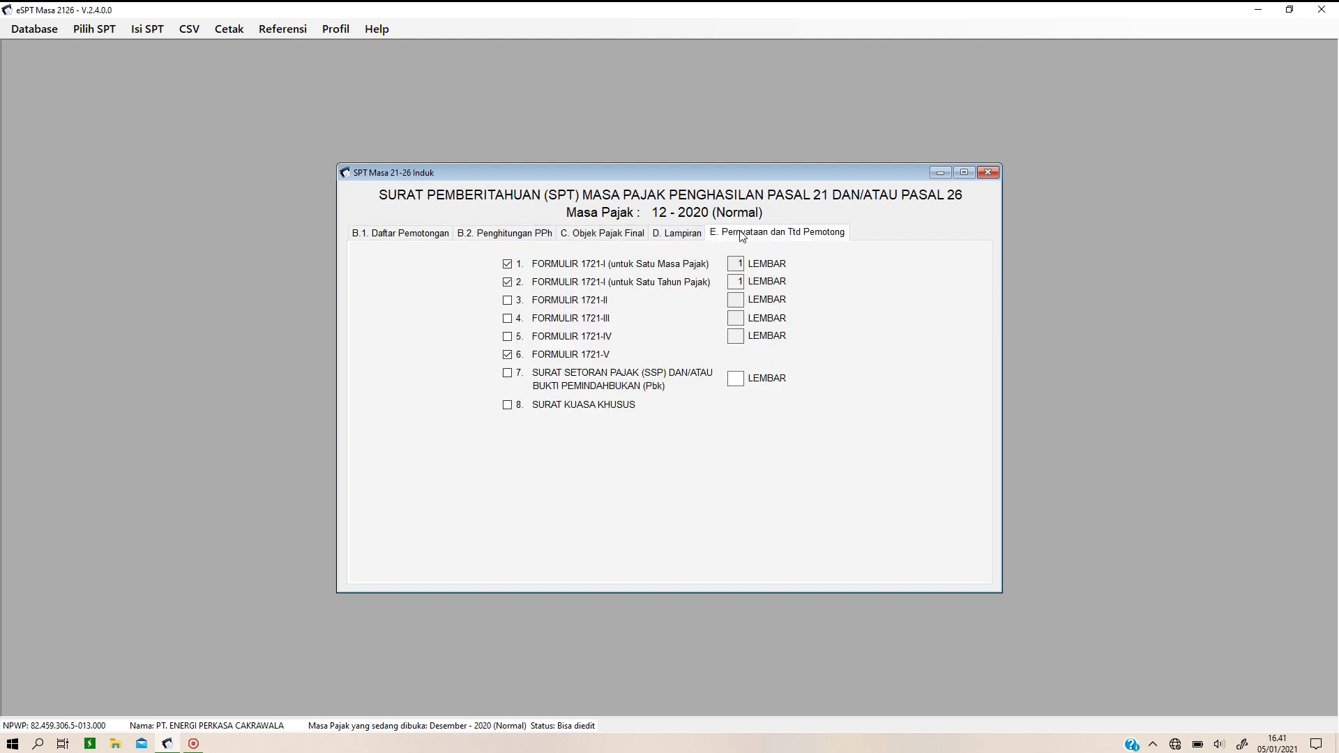
left_click(677, 234)
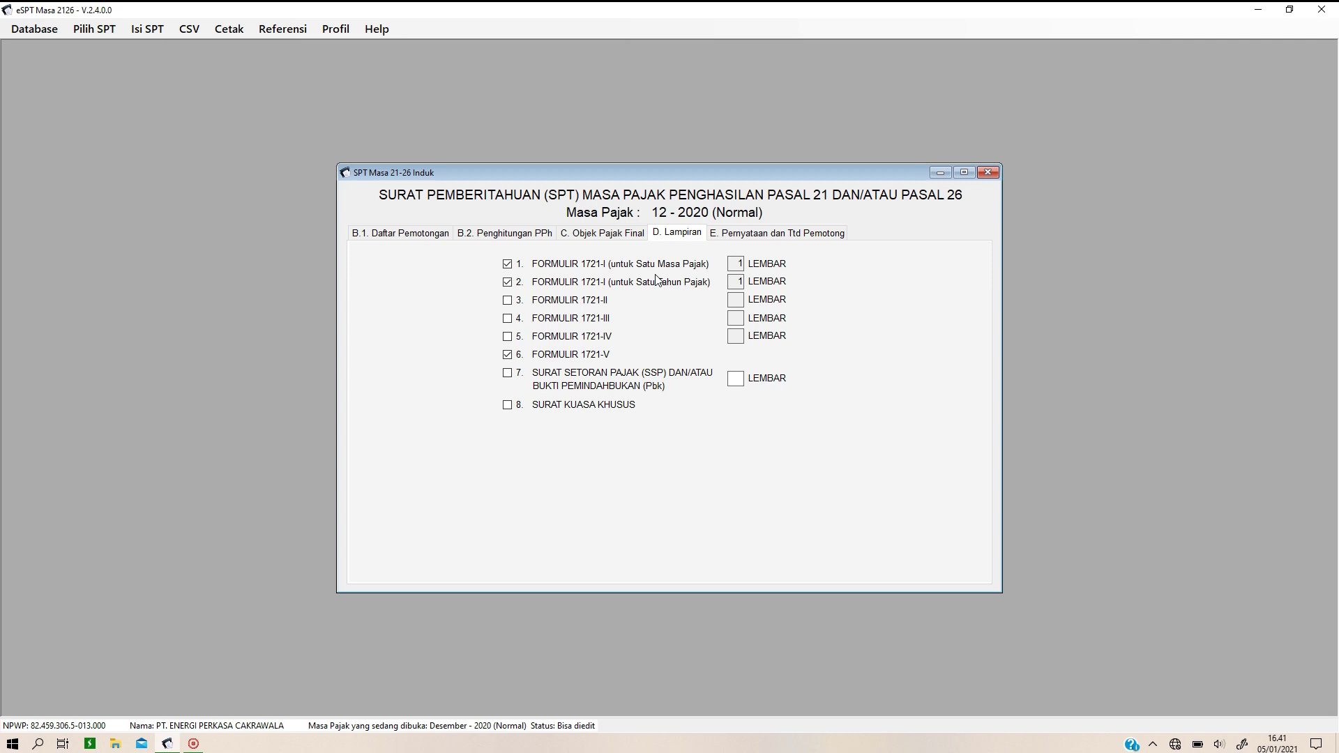
left_click(785, 234)
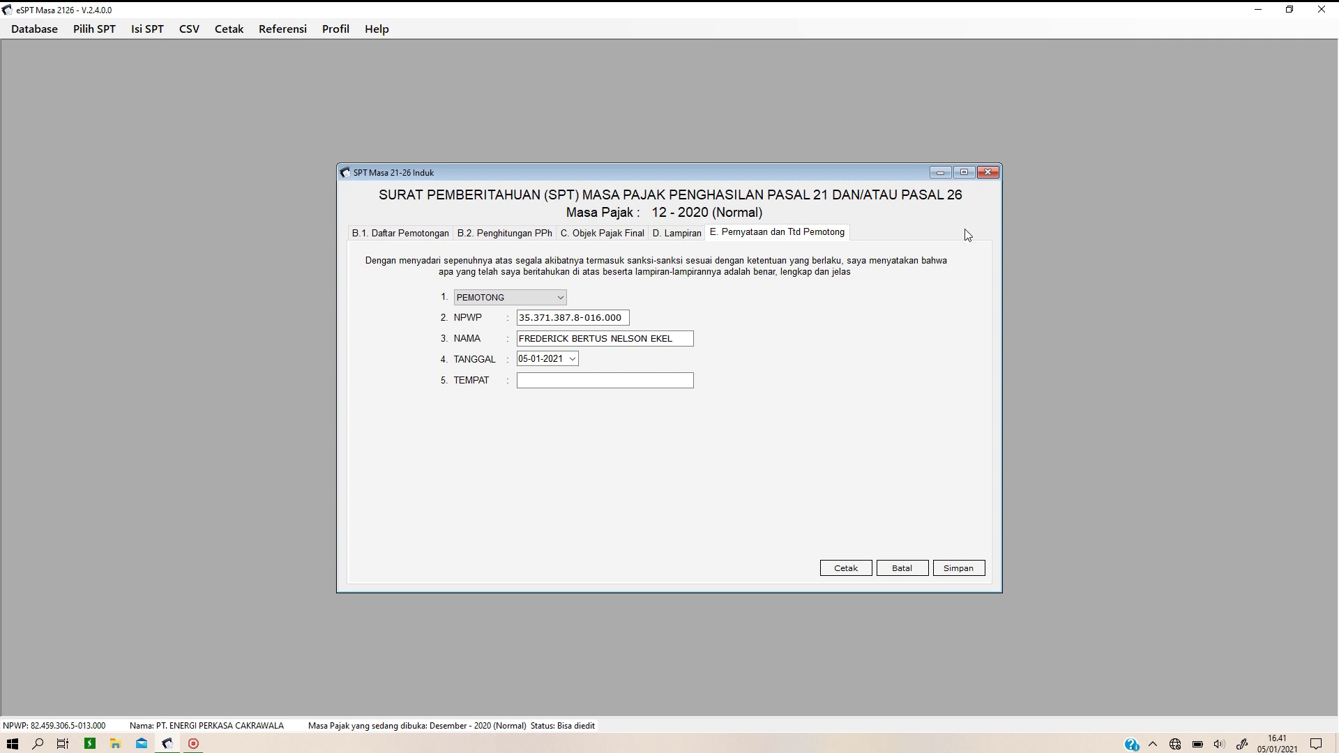
left_click(988, 172)
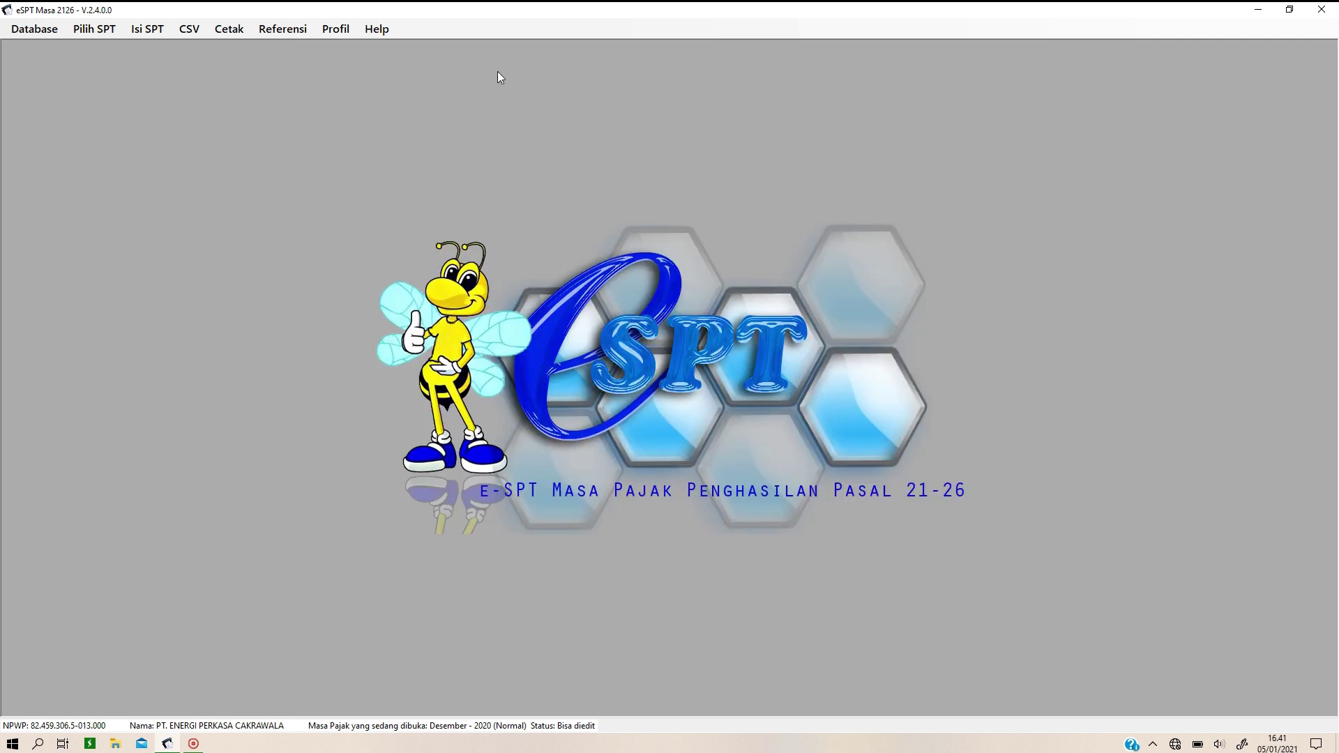
Step: Open the Pelaporan SPT CSV creation window and look through the list of periods down to the end of 2020
left_click(190, 29)
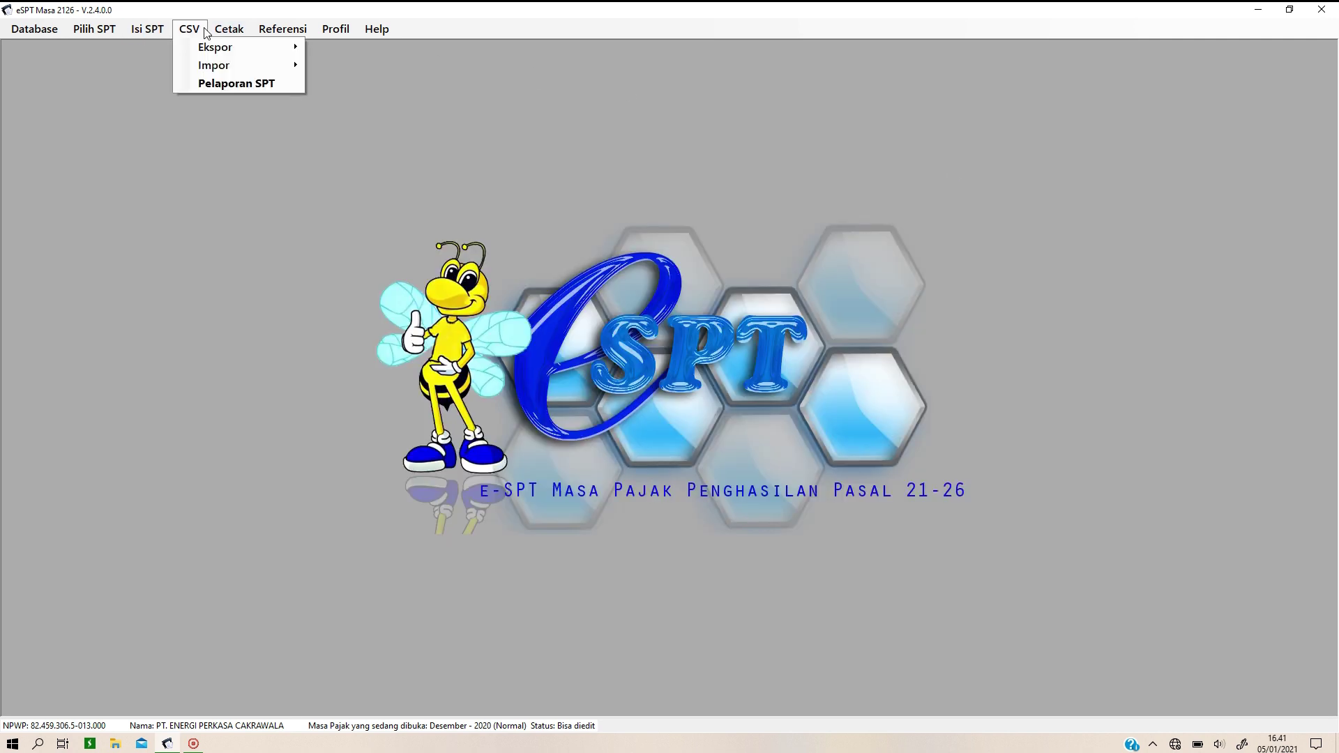
left_click(228, 84)
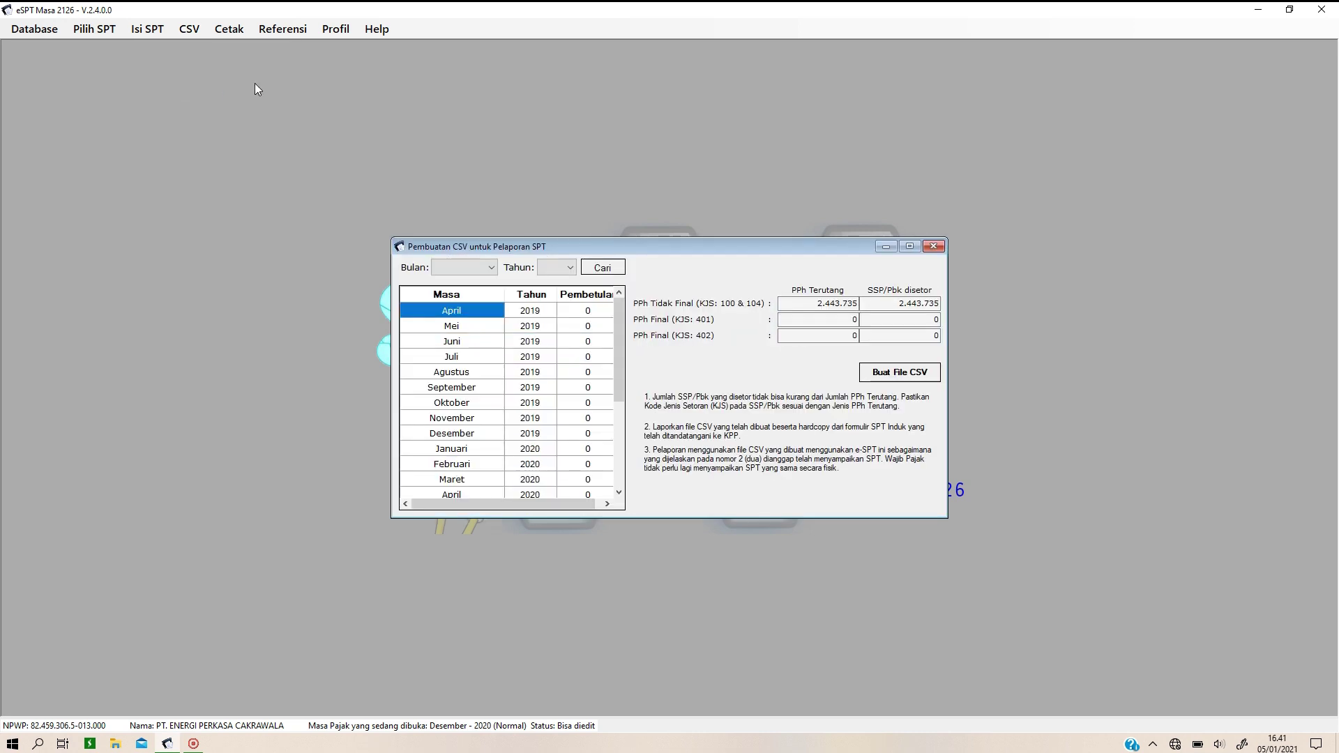
scroll(445, 482, "down", 4)
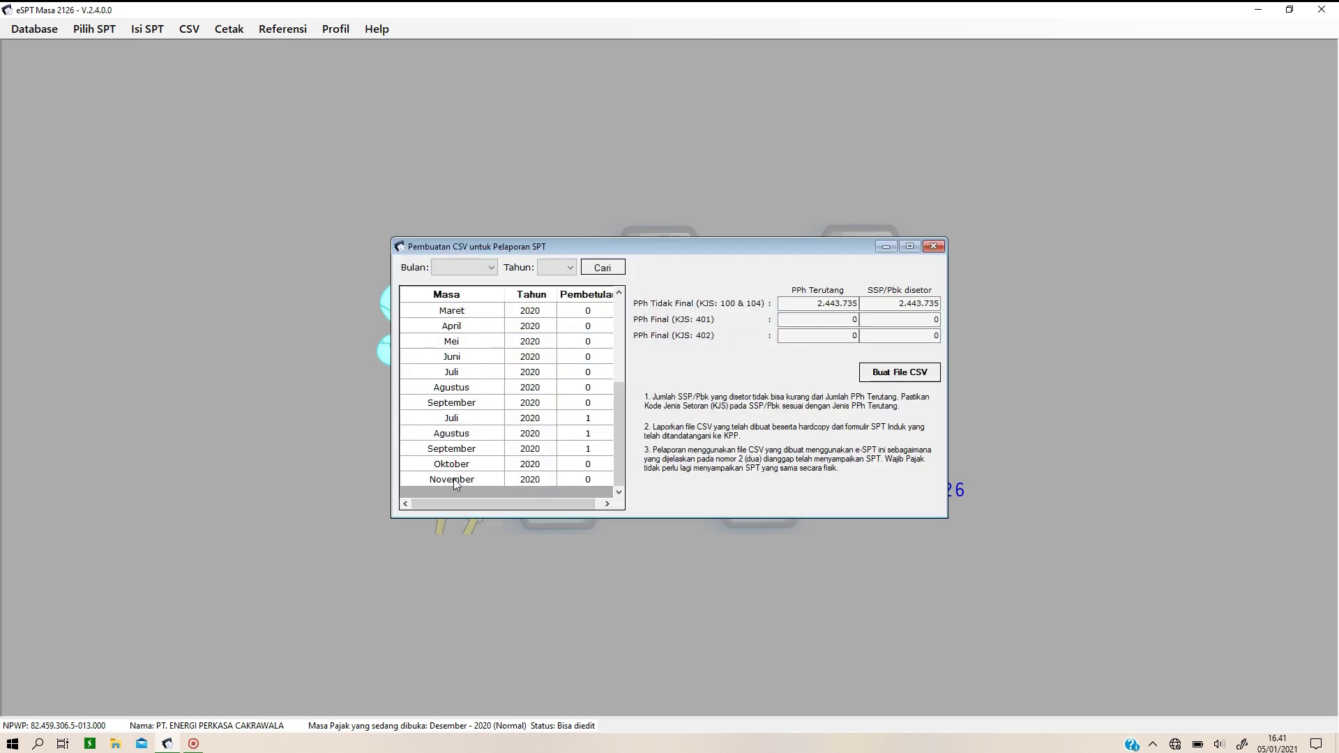